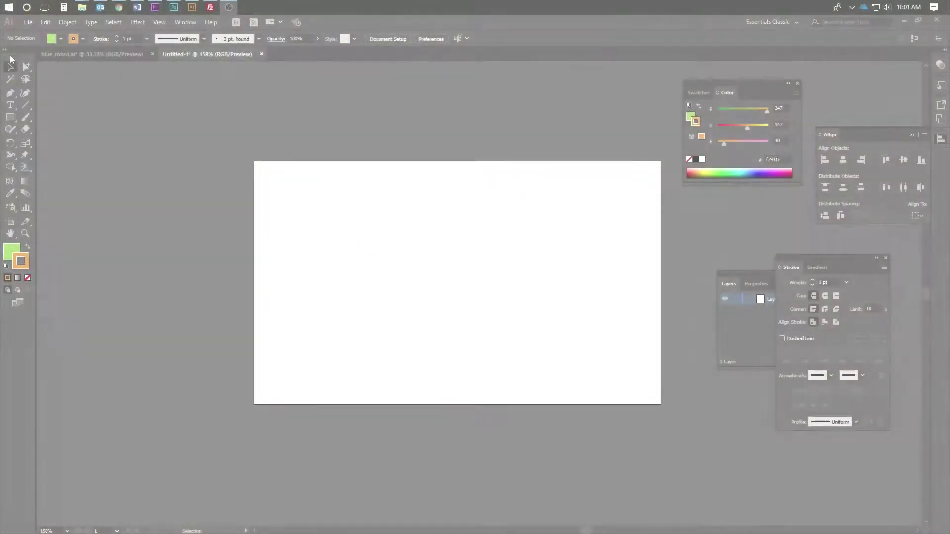
- Restore the default white fill and black stroke, replacing the green and orange colours
drag(12, 61, 427, 141)
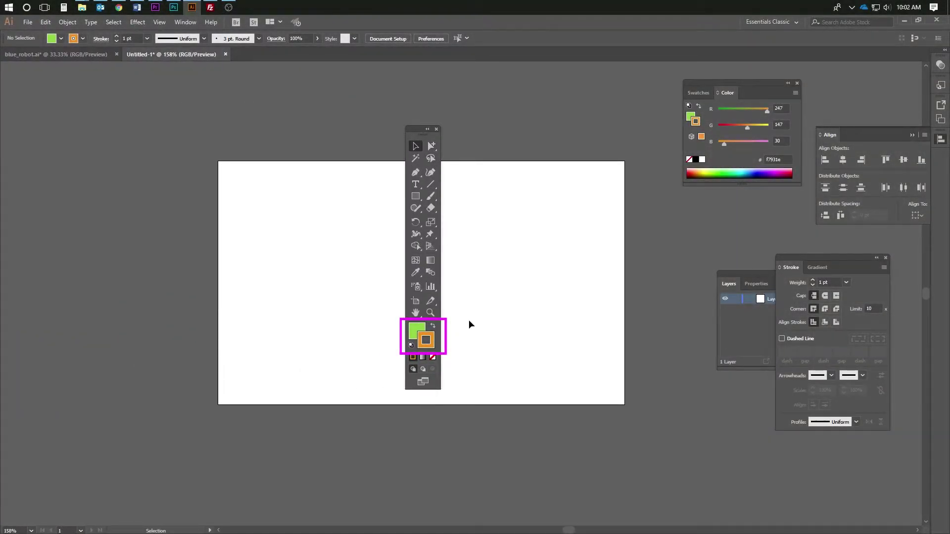
key(d)
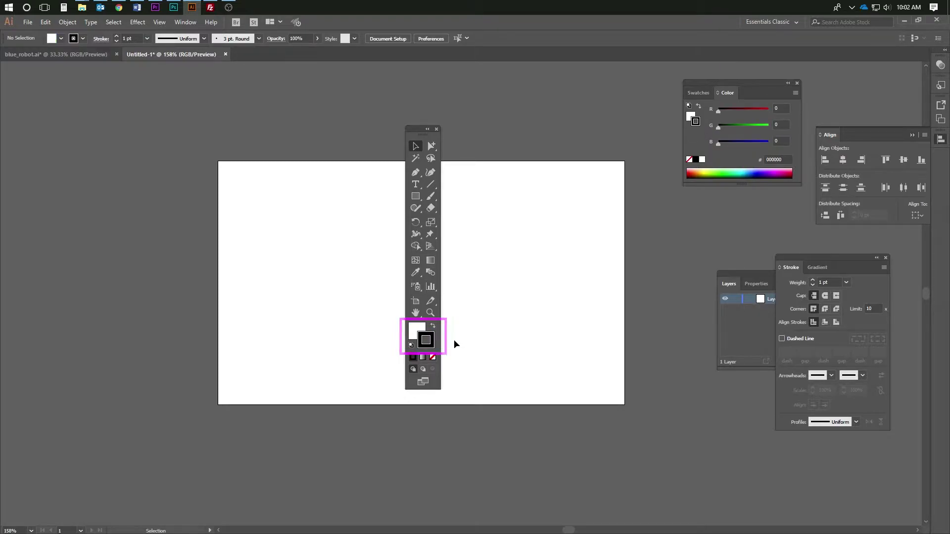
- Draw a wide 272 x 135 pt head rectangle and a small 72 x 40 pt rectangle
drag(427, 141, 4, 127)
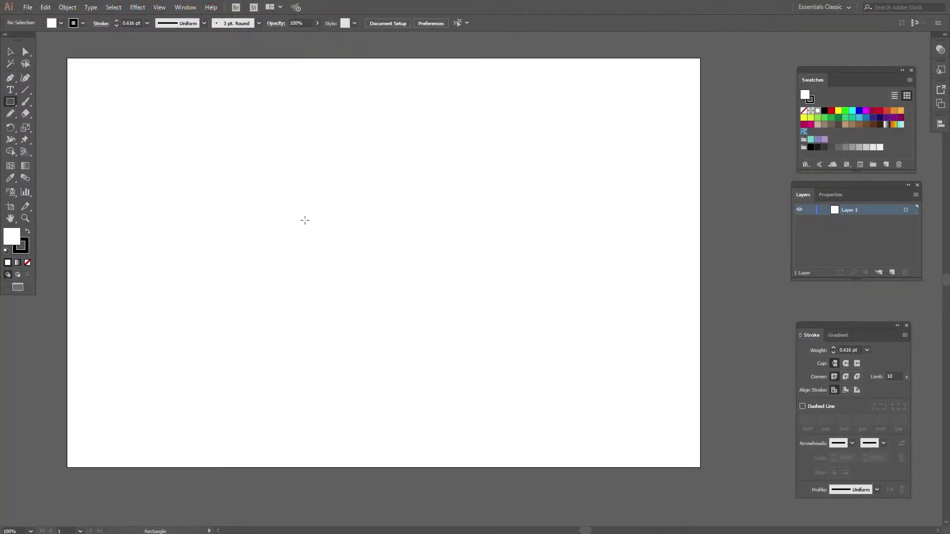
drag(304, 220, 439, 287)
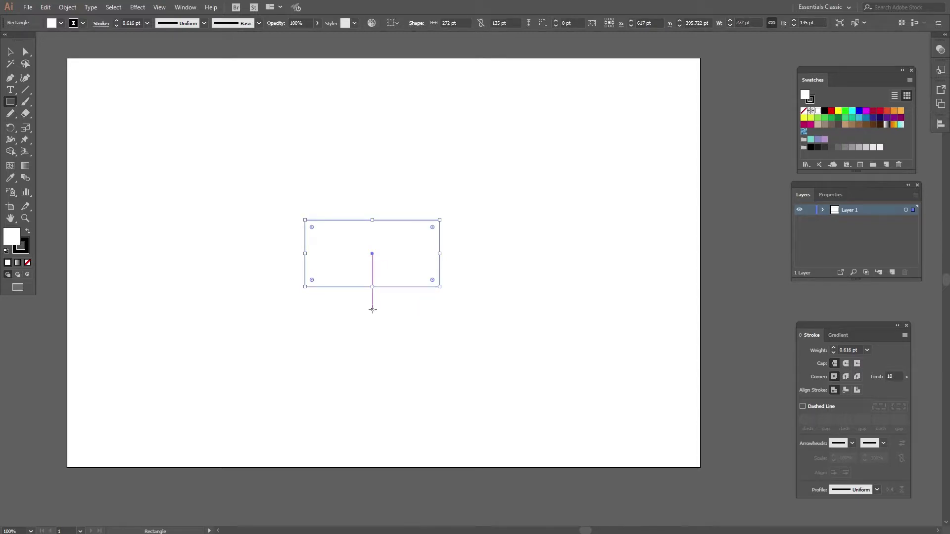
mouse_move(372, 310)
mouse_down()
mouse_move(395, 333)
mouse_move(373, 290)
mouse_move(373, 298)
mouse_up()
- Move the small rectangle under the head and shorten it to 25 pt high
key(v)
scroll(372, 298, up, 3)
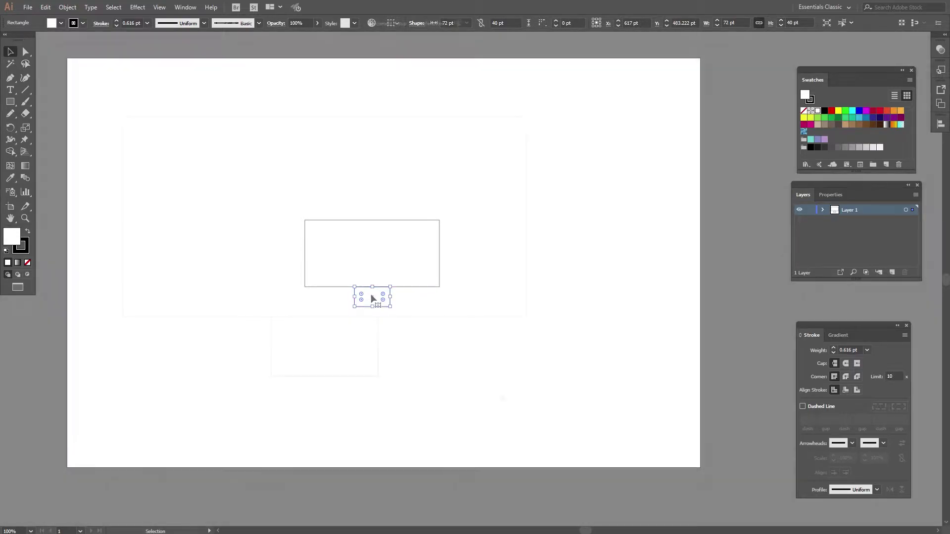
click(503, 399)
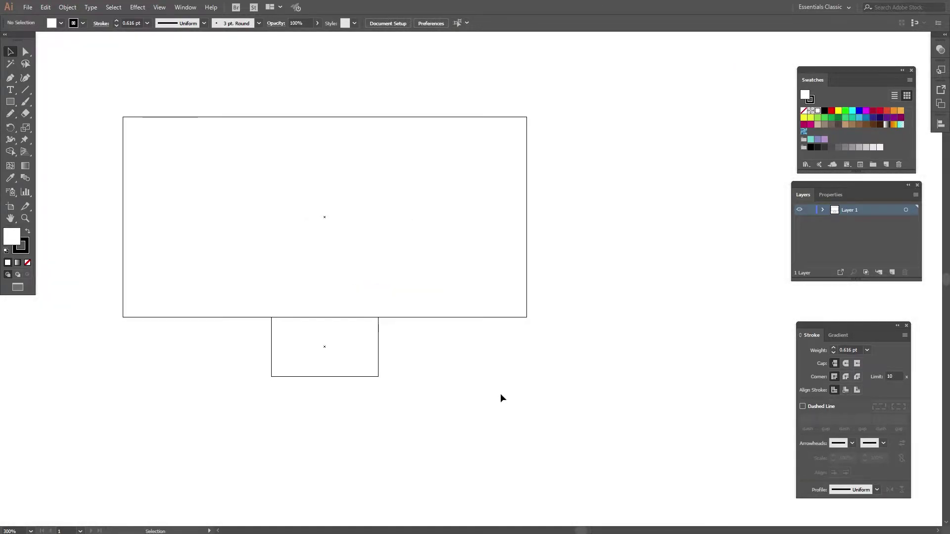
click(343, 376)
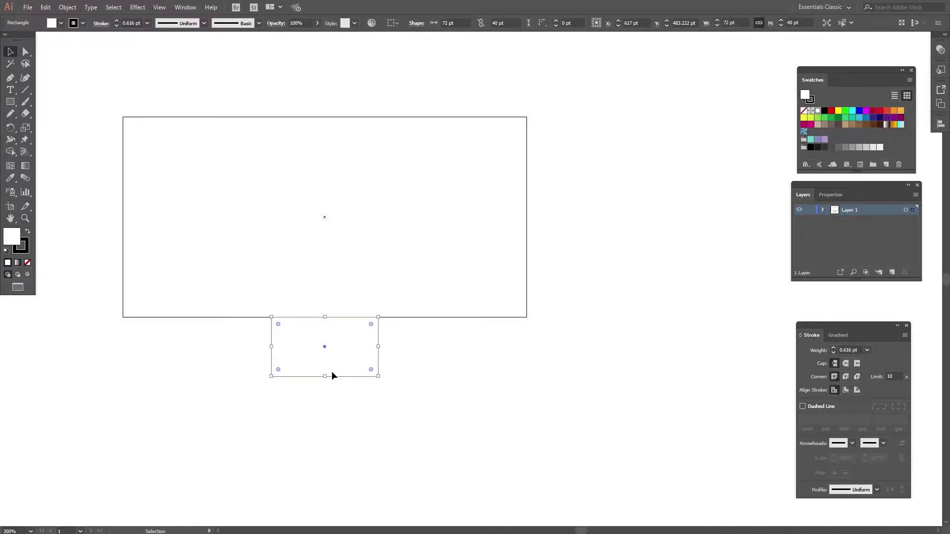
drag(325, 376, 325, 352)
click(454, 395)
drag(414, 390, 497, 396)
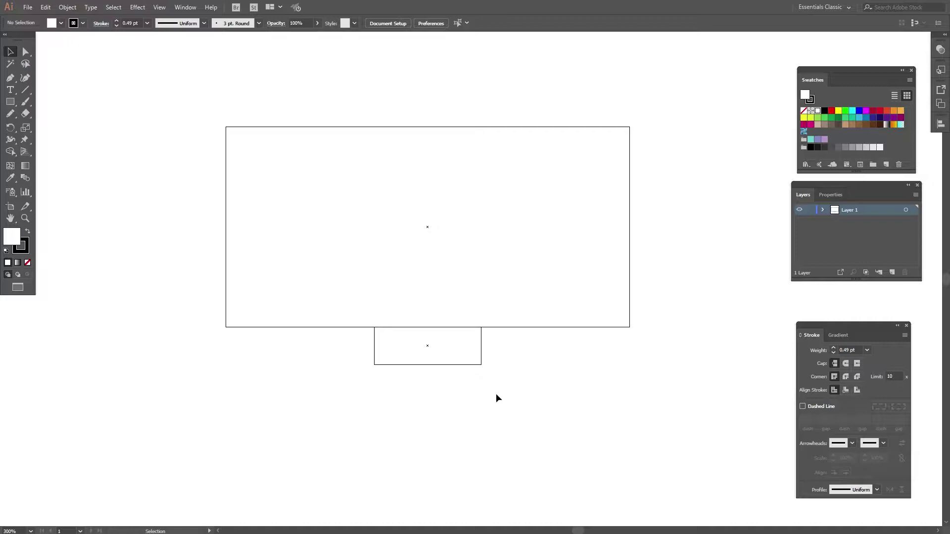
- Draw a circle centred on the head rectangle's left edge
key(l)
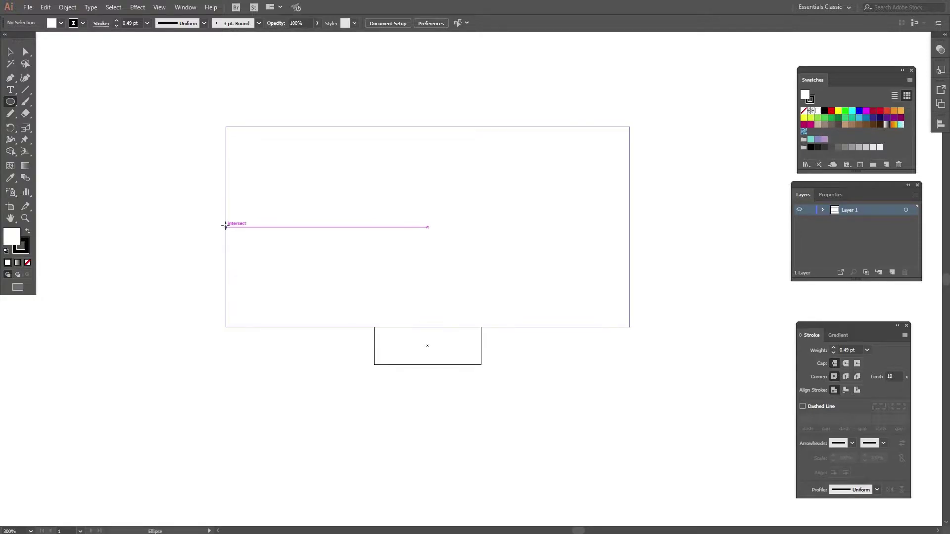
drag(226, 227, 292, 282)
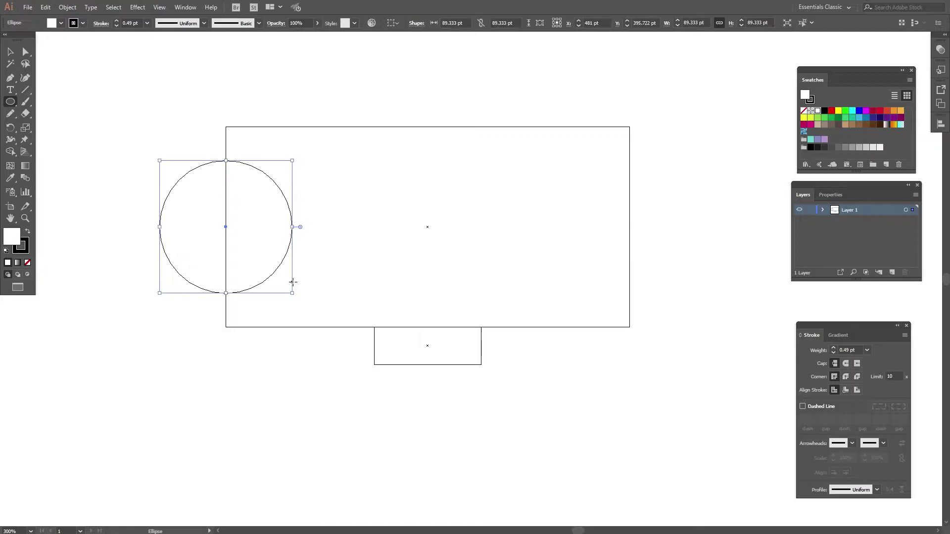
key(v)
click(198, 335)
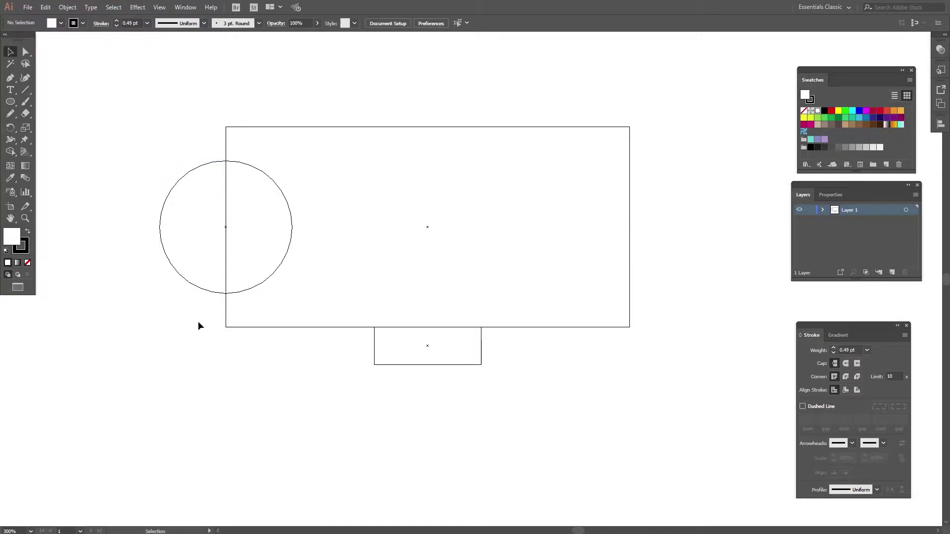
- Paste a copy of the circle onto the right edge and draw a 134.667 x 153.333 pt body rectangle
click(203, 293)
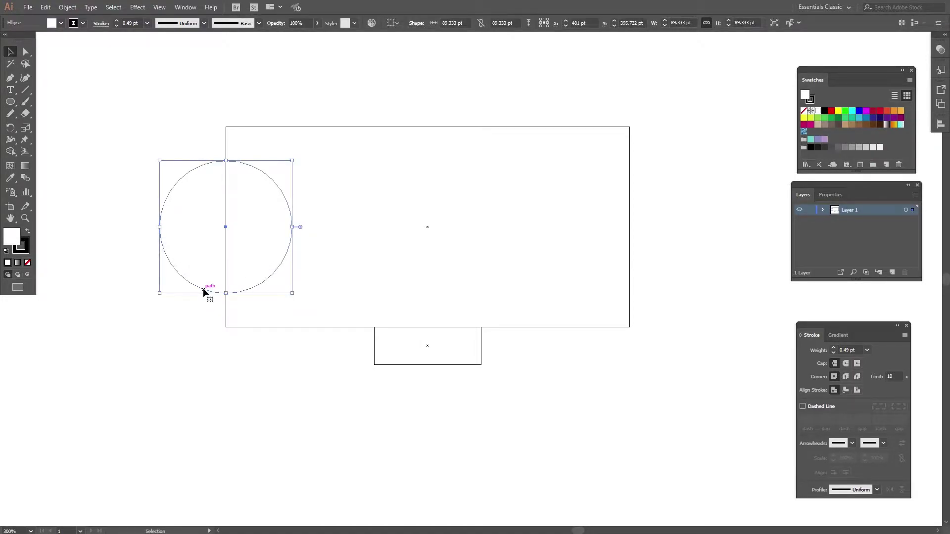
key(a)
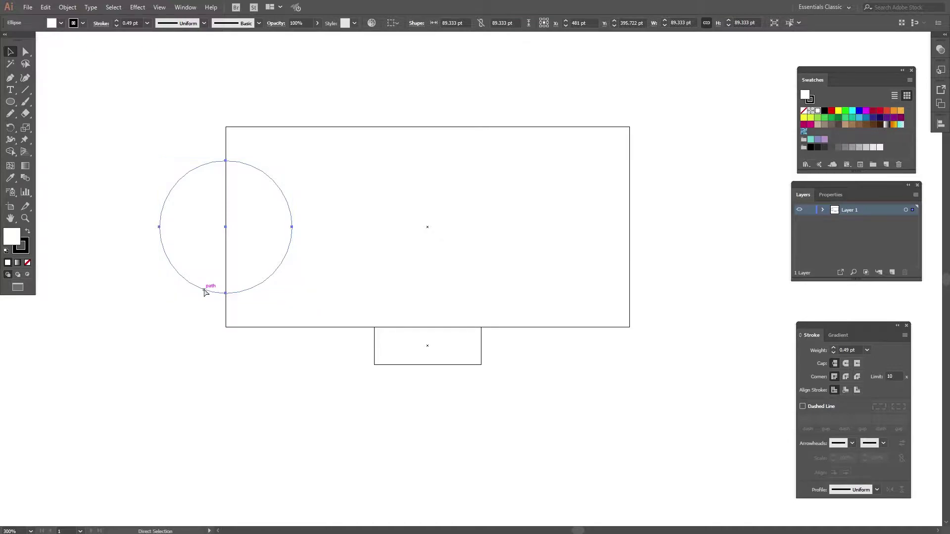
key(ctrl+v)
drag(472, 281, 631, 229)
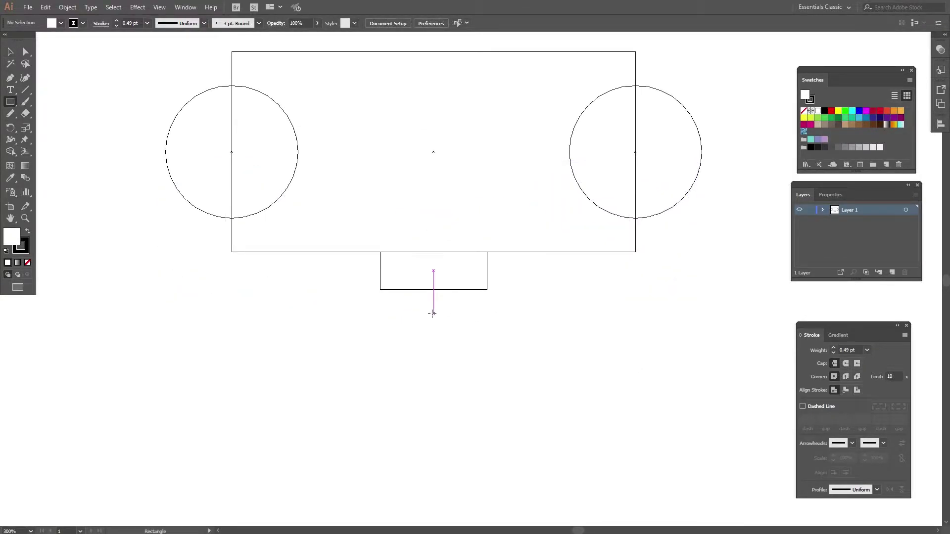
mouse_move(432, 313)
mouse_down()
mouse_move(513, 371)
mouse_move(547, 435)
mouse_move(565, 447)
mouse_move(547, 416)
mouse_move(515, 418)
mouse_move(526, 433)
mouse_move(534, 427)
mouse_up()
- Move the body rectangle below the neck and resize the left arm's tall rectangle
key(v)
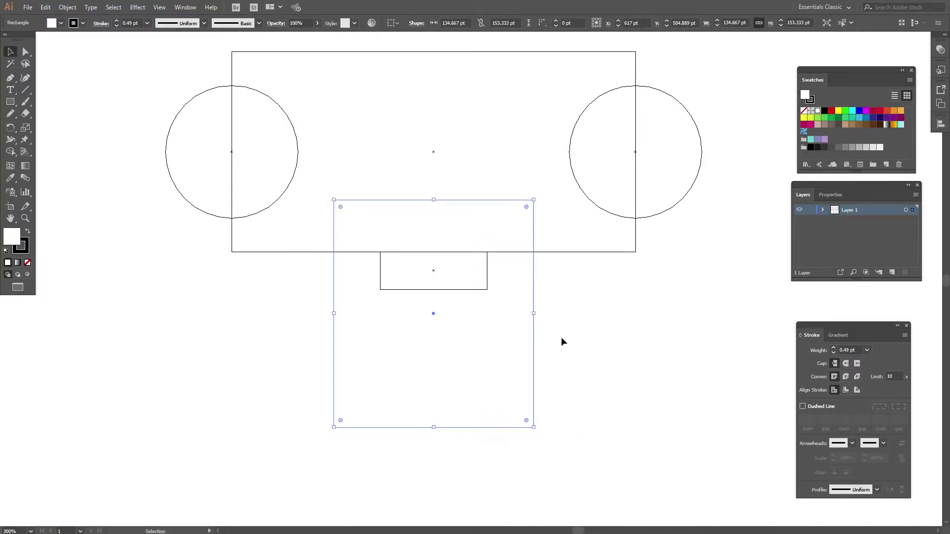
click(562, 339)
drag(458, 200, 457, 289)
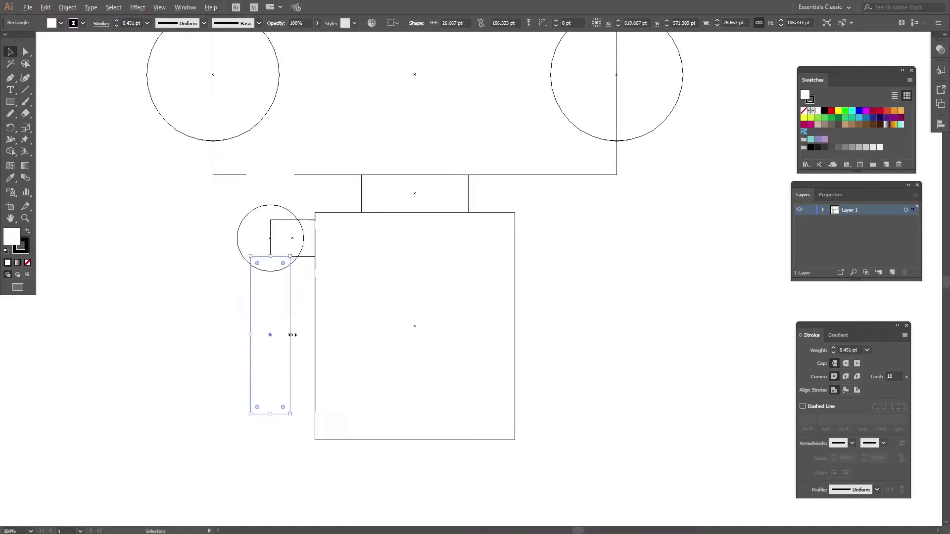
drag(291, 333, 290, 335)
click(233, 366)
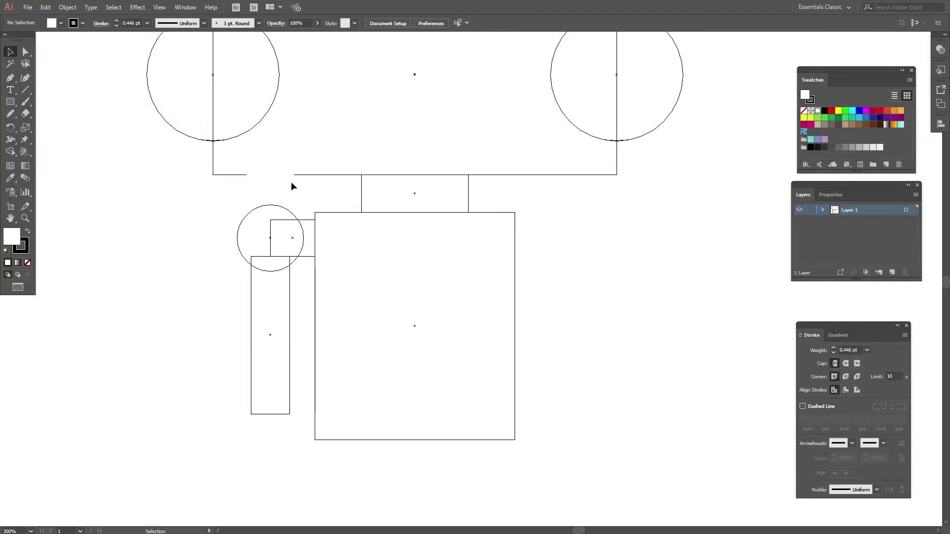
- In filled preview, send the connector and arm rectangles behind the shoulder circle
key(ctrl+y)
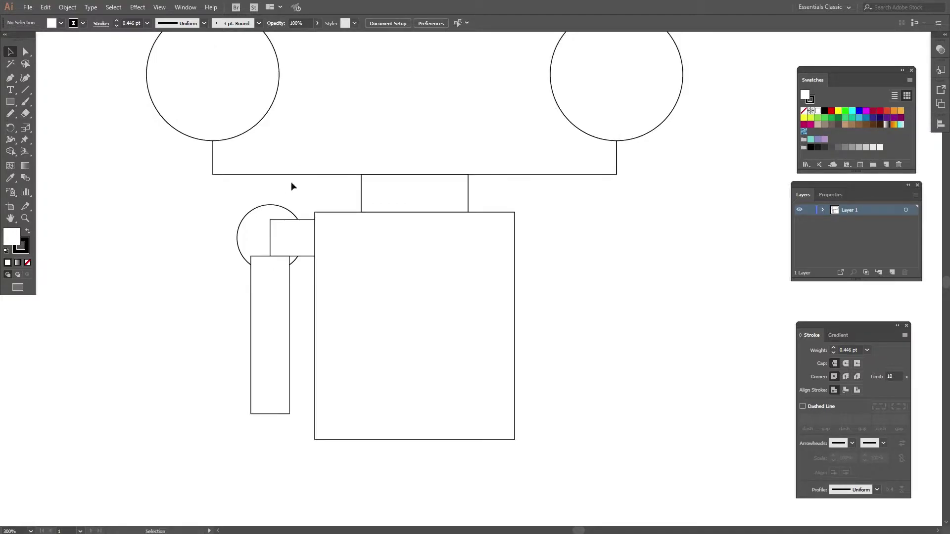
right_click(293, 246)
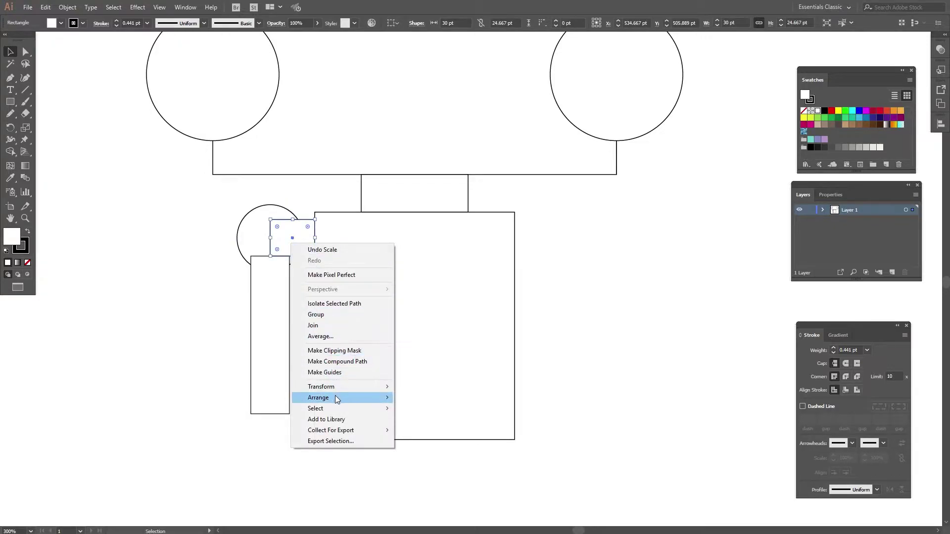
mouse_move(372, 398)
click(420, 429)
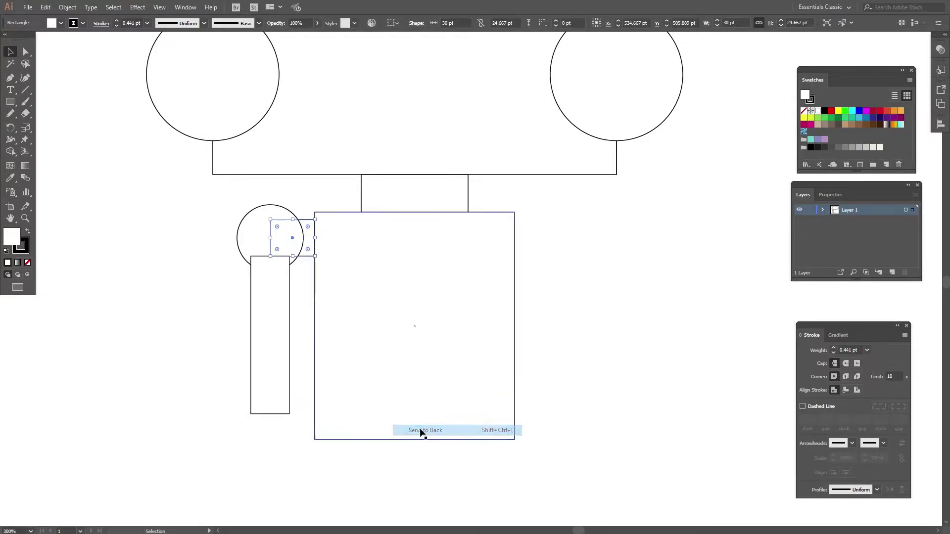
right_click(283, 345)
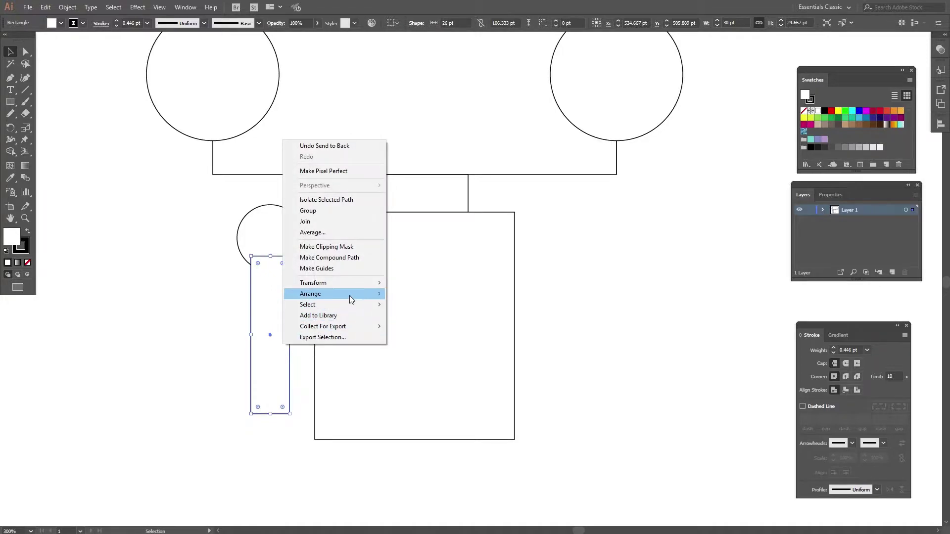
mouse_move(351, 297)
click(415, 326)
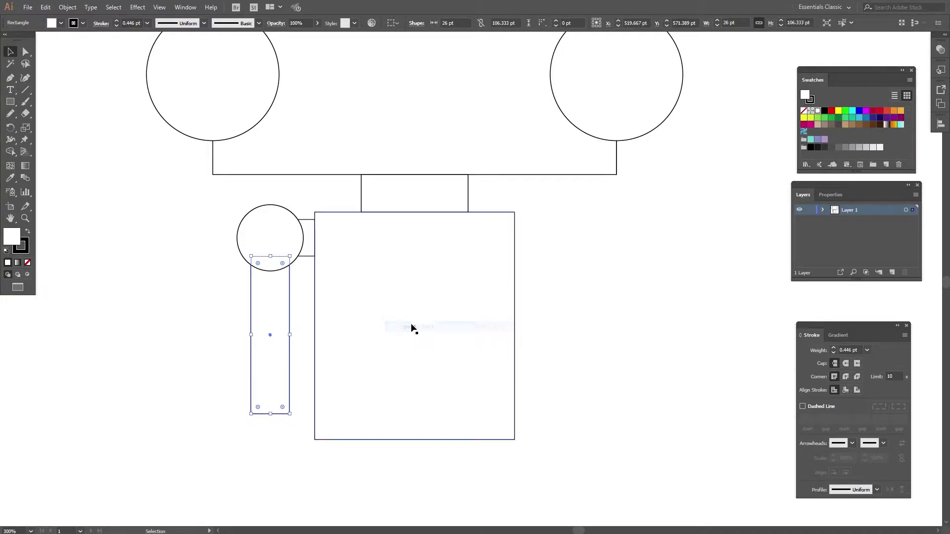
click(213, 309)
- Bring the head rectangle to the front so it hides the side circles' inner halves
scroll(212, 310, up, 2)
scroll(212, 309, up, 2)
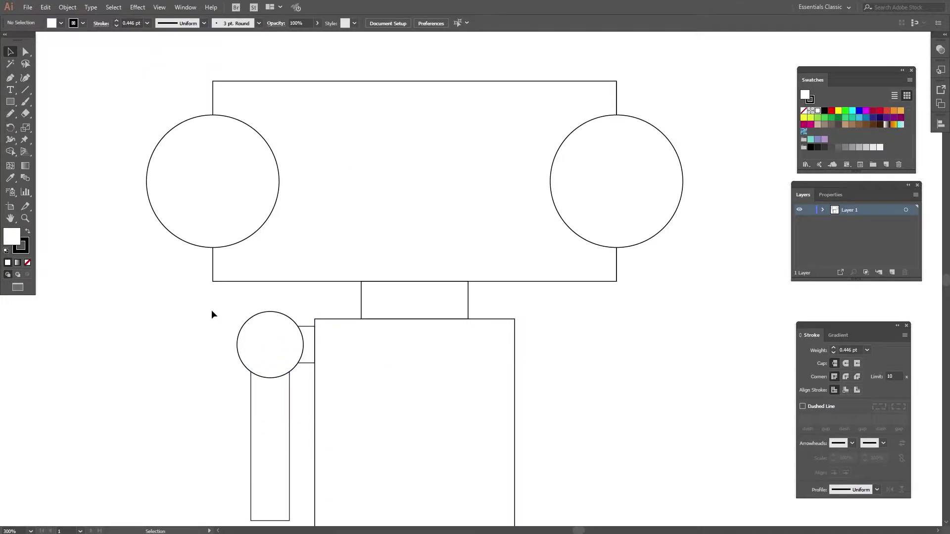
right_click(427, 218)
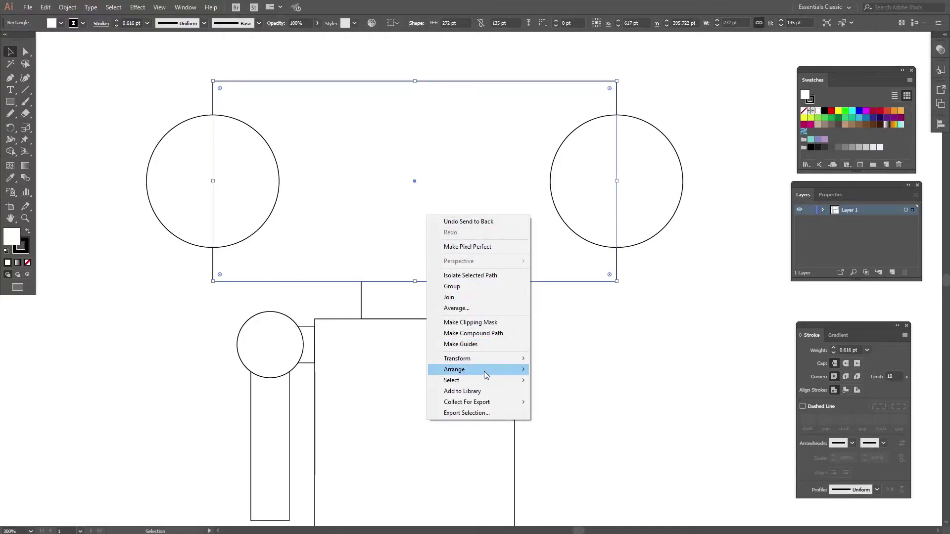
mouse_move(483, 371)
click(540, 373)
- Extend the body rectangle's bottom edge slightly lower
scroll(581, 413, down, 3)
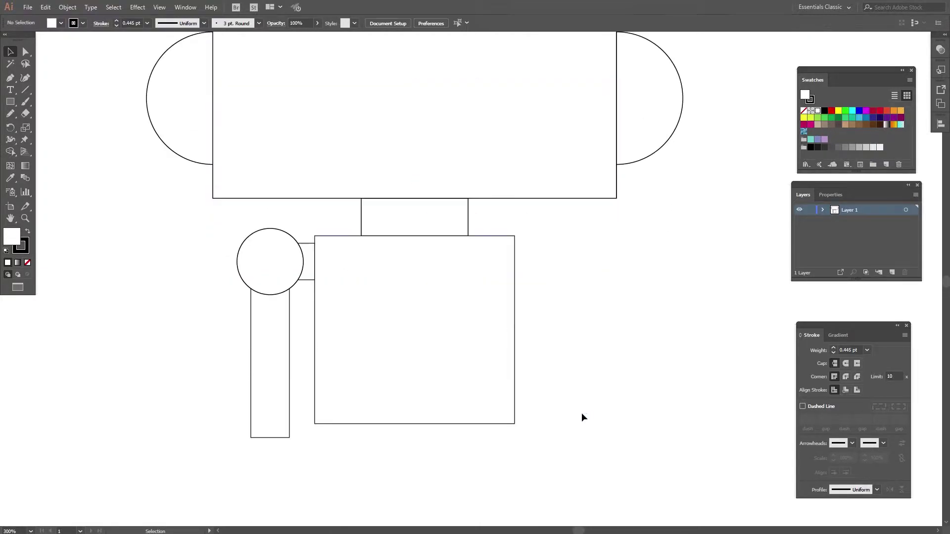
click(415, 423)
drag(416, 424, 415, 430)
click(513, 467)
drag(513, 466, 483, 424)
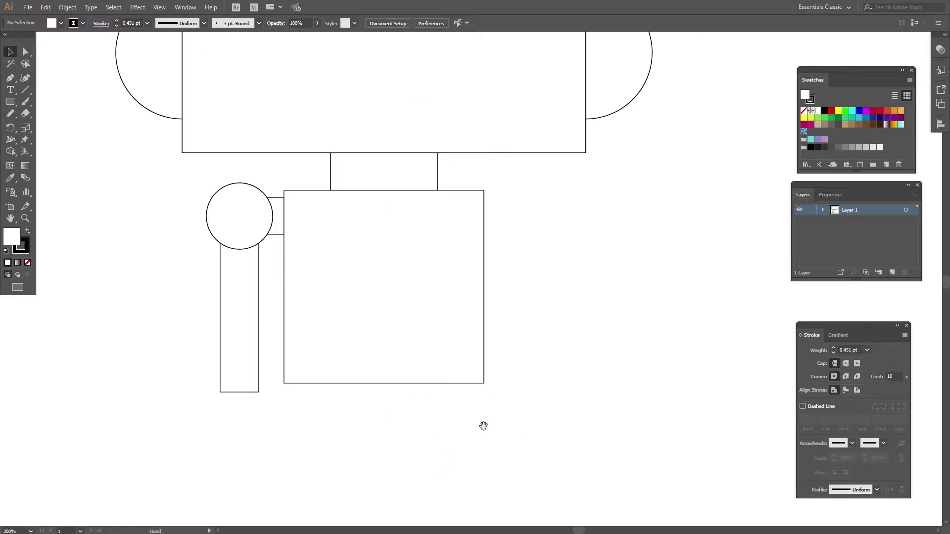
- Copy and paste the left arm's shoulder circle and rectangles
drag(151, 199, 270, 280)
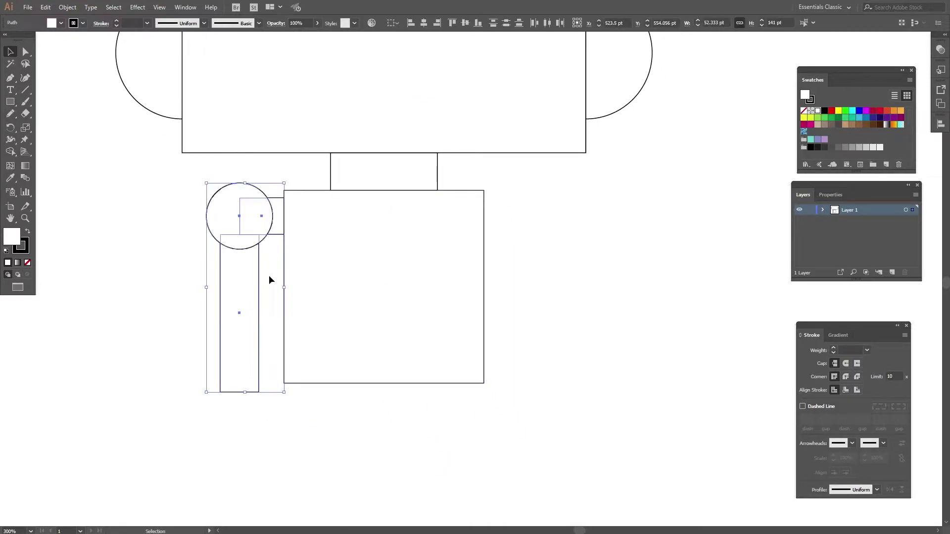
key(a)
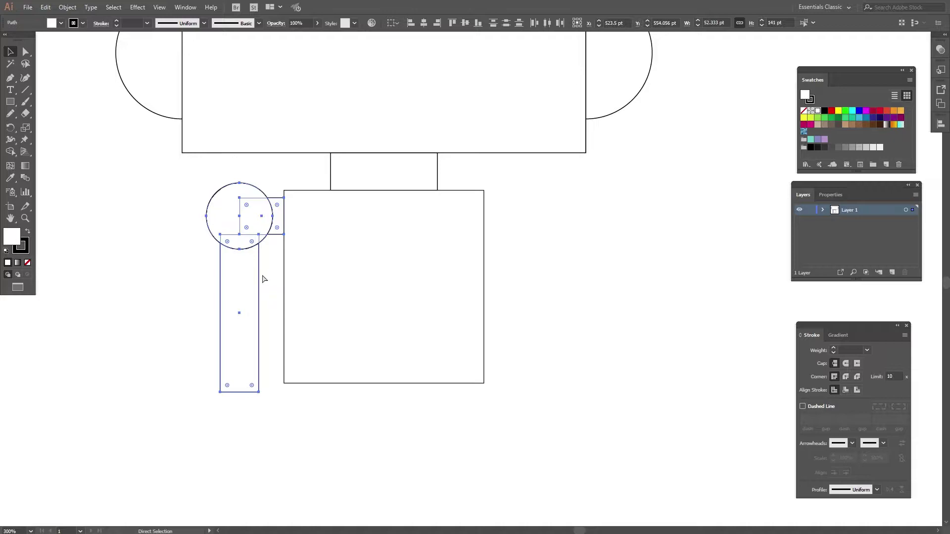
key(ctrl+c)
key(ctrl+v)
key(v)
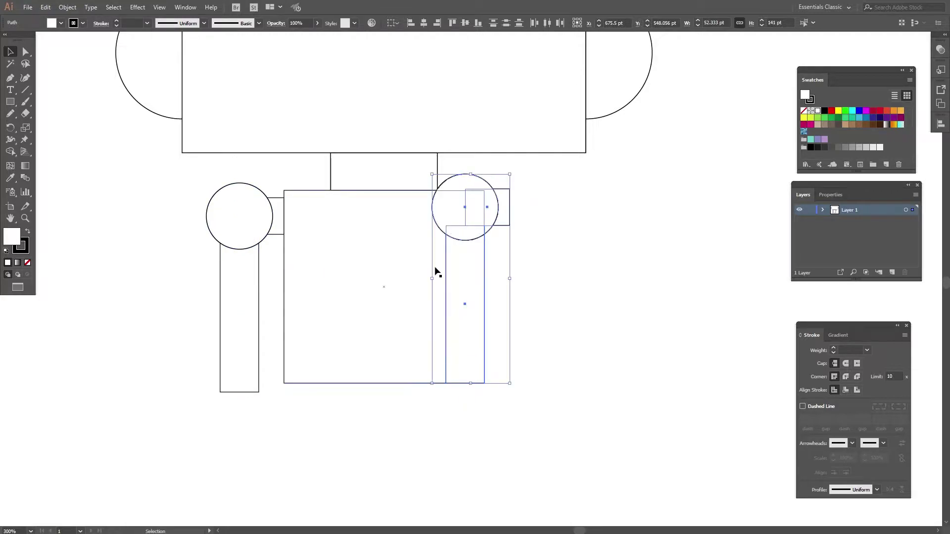
- Reflect the arm copy vertically and place it beside the body's right side
right_click(467, 259)
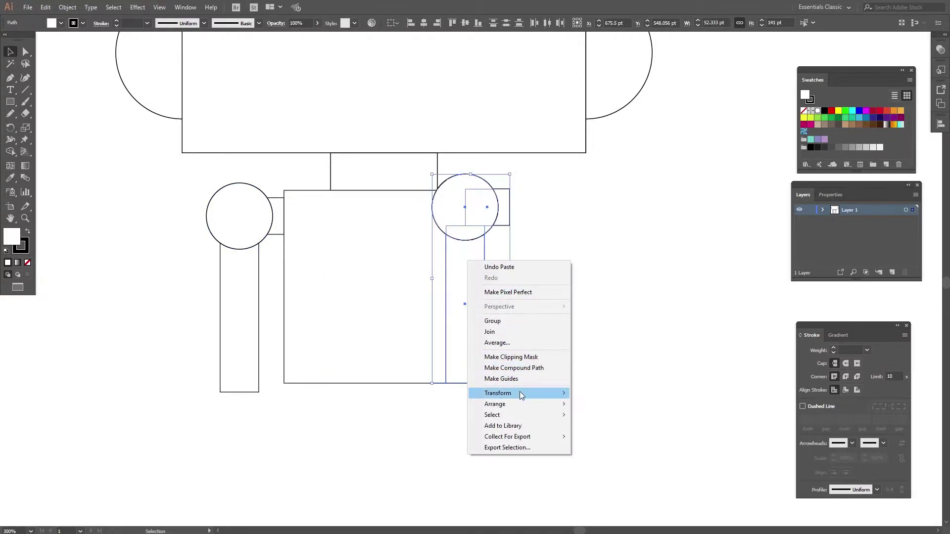
mouse_move(520, 393)
click(602, 430)
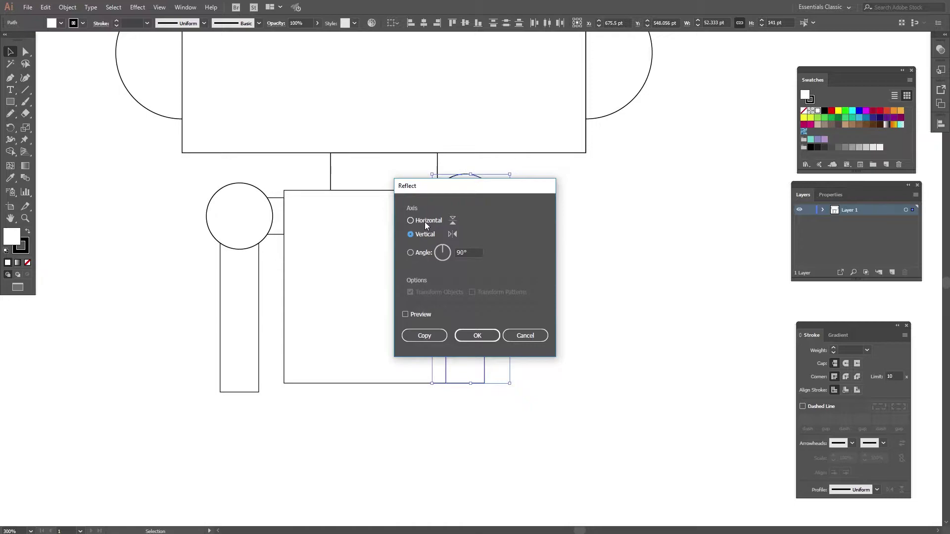
click(474, 336)
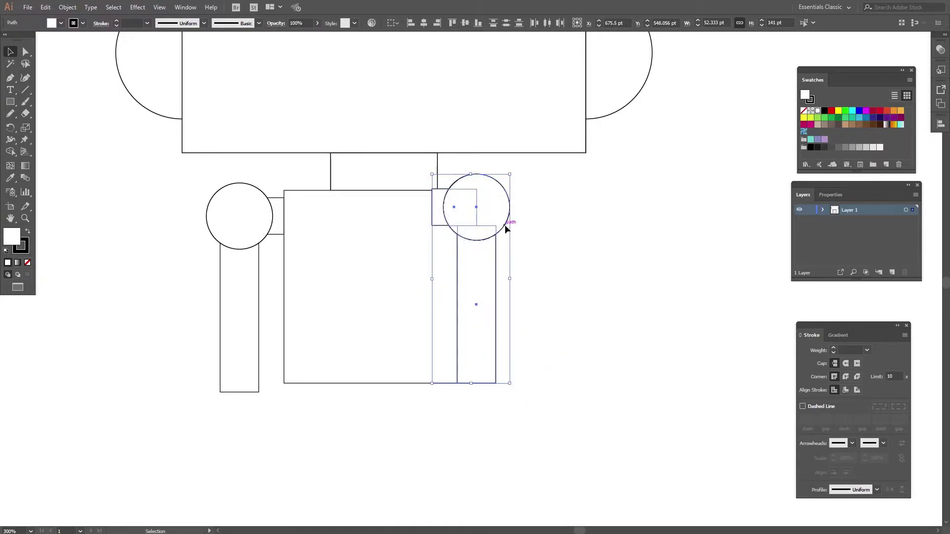
drag(508, 227, 549, 230)
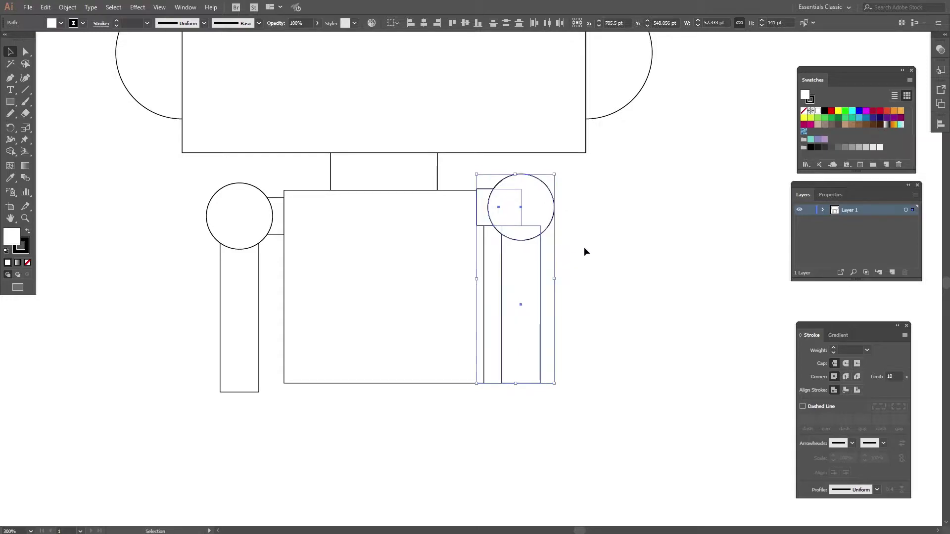
mouse_move(498, 206)
mouse_down()
mouse_move(496, 216)
mouse_move(509, 216)
mouse_up()
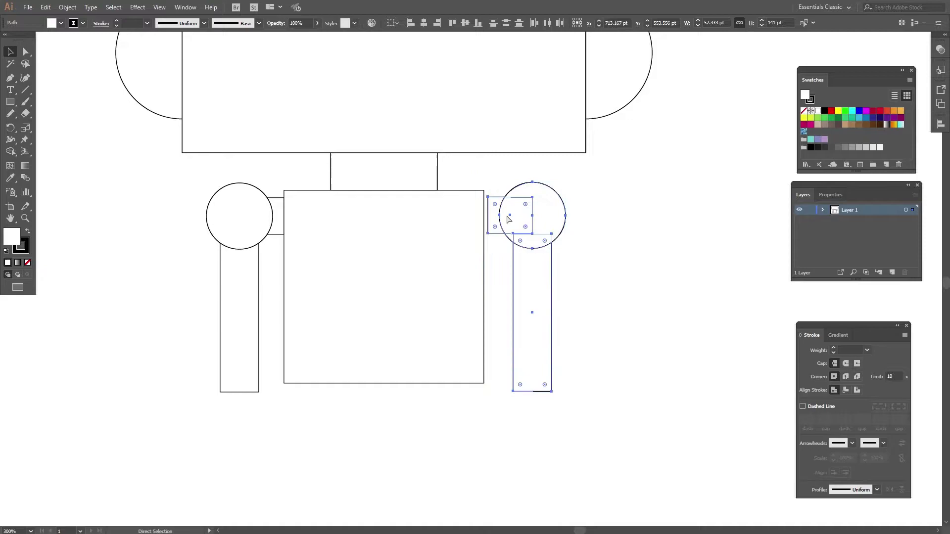
key(ctrl+minus)
key(ctrl+minus)
click(524, 293)
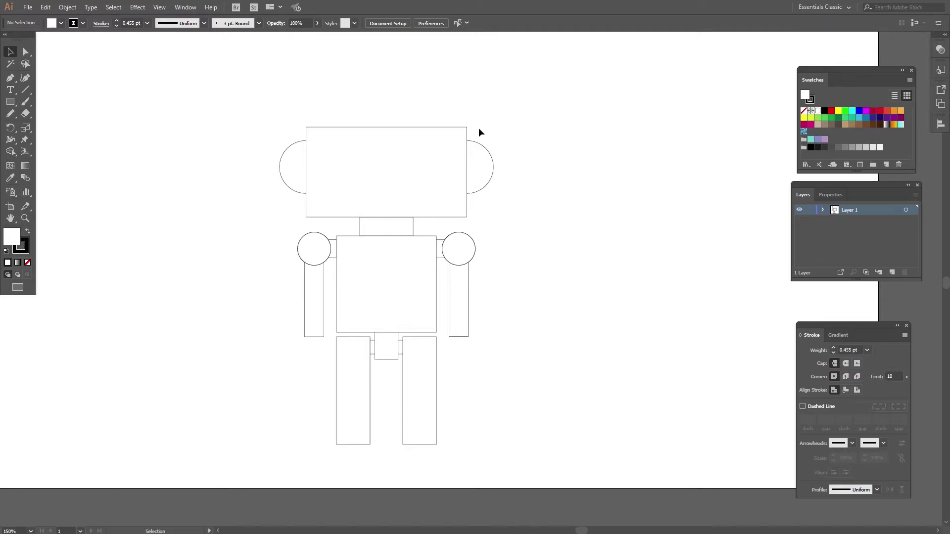
- Make the head rectangle wider and taller
drag(425, 92, 380, 140)
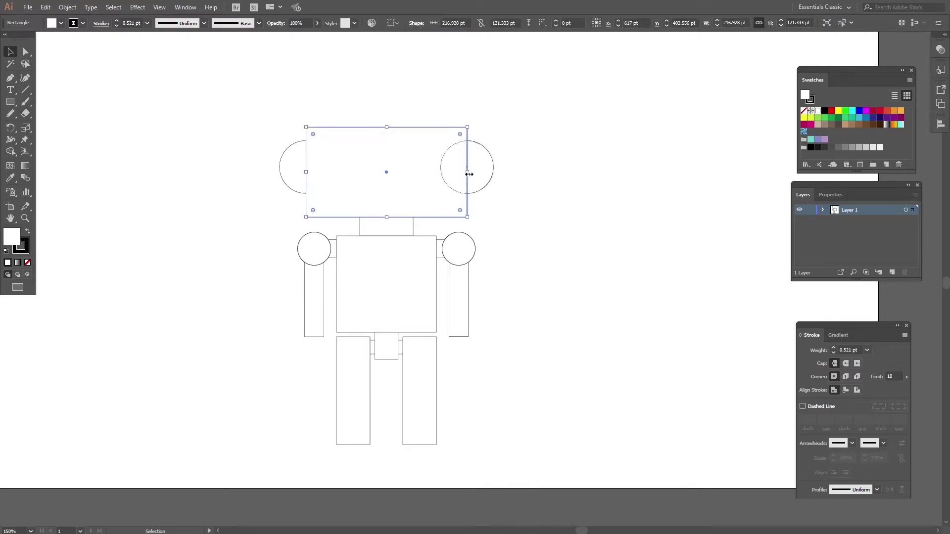
drag(468, 173, 491, 173)
drag(390, 130, 386, 114)
- In outline view, push the left and right side circles further outward
key(ctrl+y)
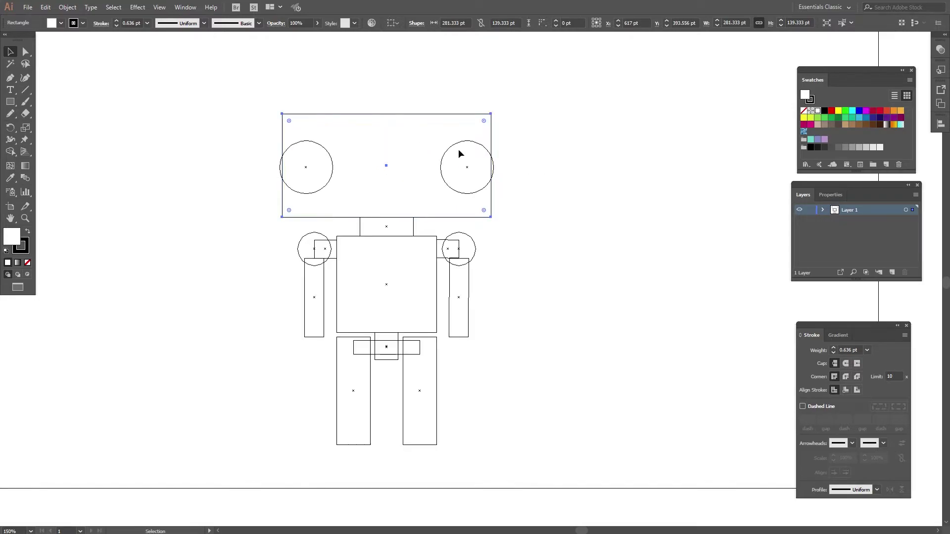
click(517, 153)
drag(327, 188, 303, 190)
drag(469, 195, 491, 197)
click(549, 223)
key(ctrl+y)
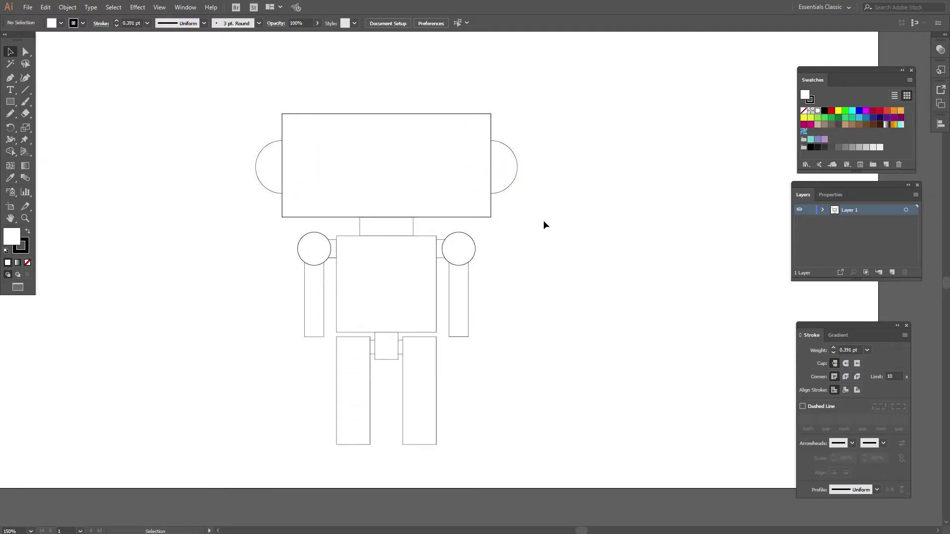
- Lower the head with its side circles and shorten the neck to 12.67 pt
drag(249, 99, 547, 180)
drag(447, 163, 447, 174)
click(539, 192)
click(399, 232)
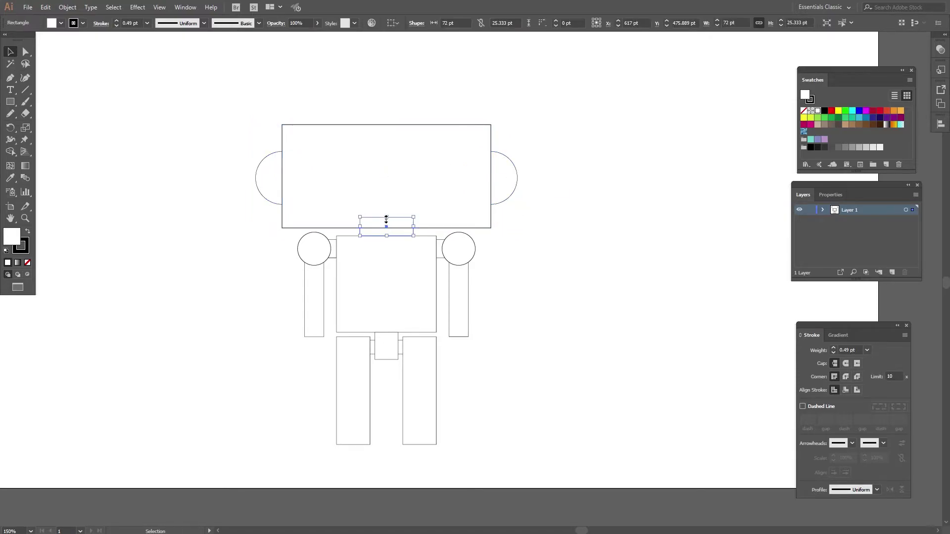
drag(386, 218, 387, 229)
click(563, 263)
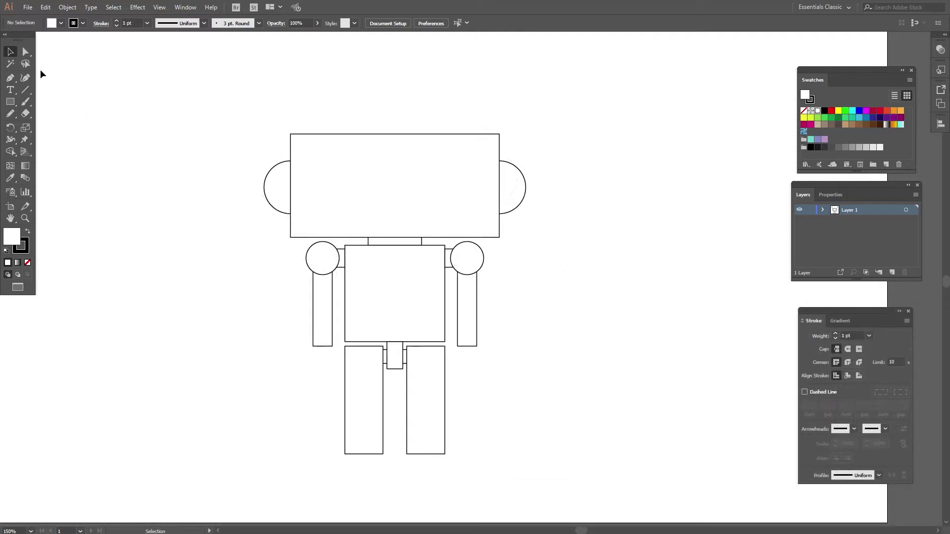
- Round the left leg's top-left corner with a 25 pt radius
click(26, 52)
click(345, 348)
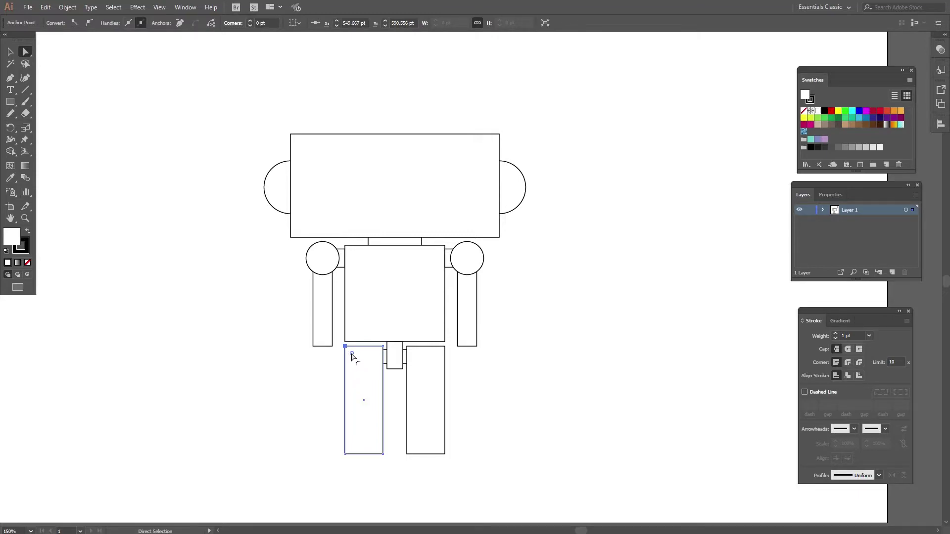
drag(352, 353, 368, 379)
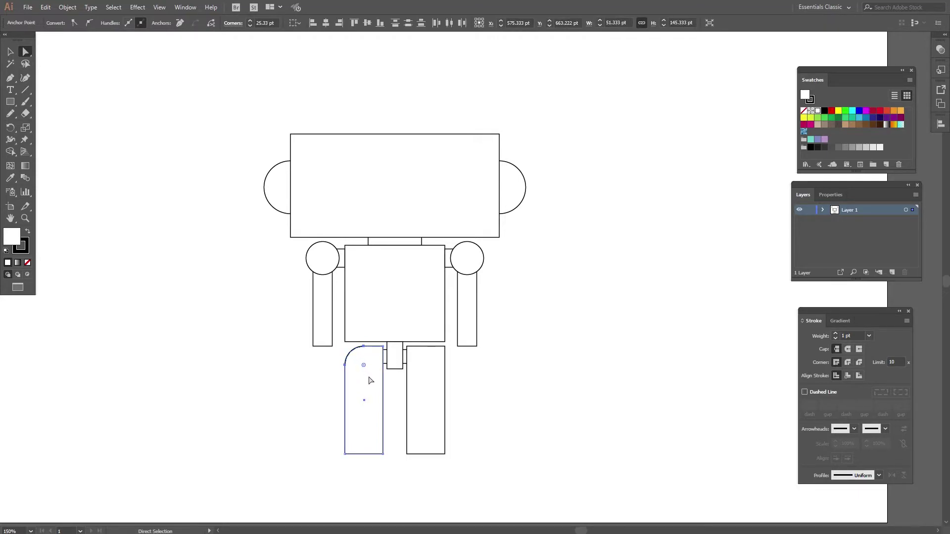
key(ctrl+z)
double_click(352, 354)
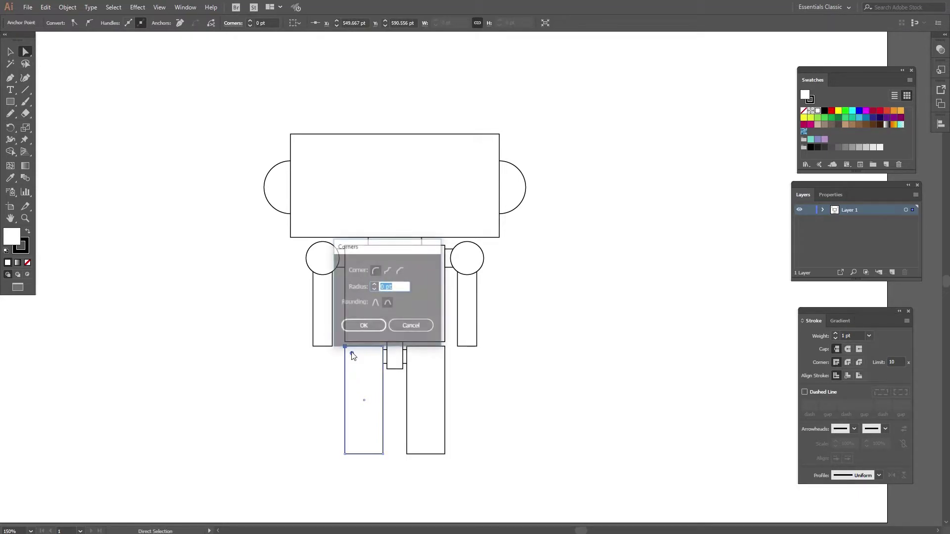
text(25)
click(377, 331)
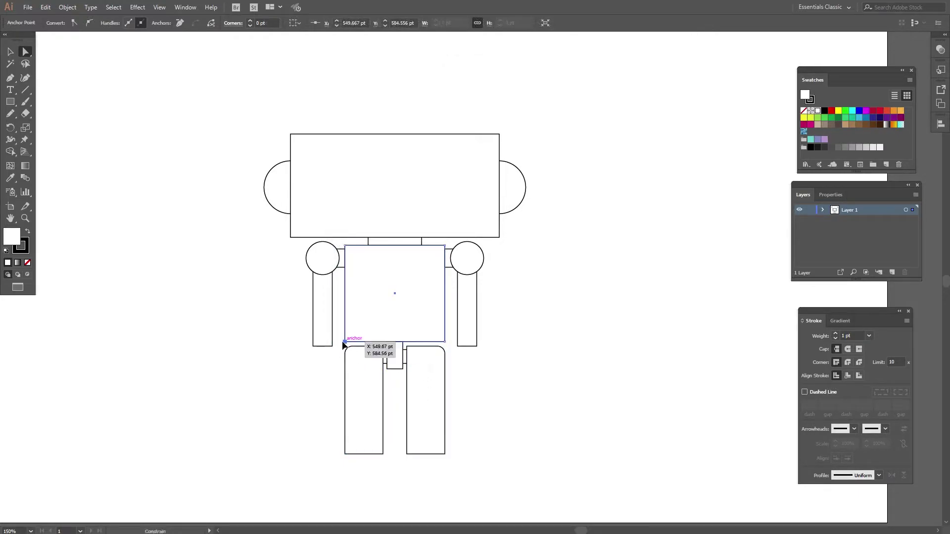
- Flare the body's bottom corners outward and round them to 5 pt
drag(343, 343, 340, 342)
drag(445, 341, 450, 340)
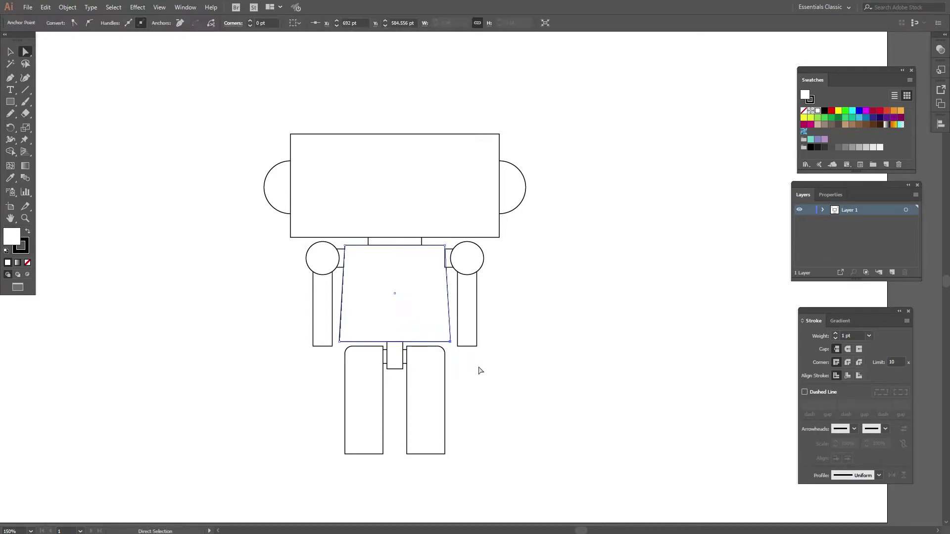
double_click(346, 335)
text(5)
key(Return)
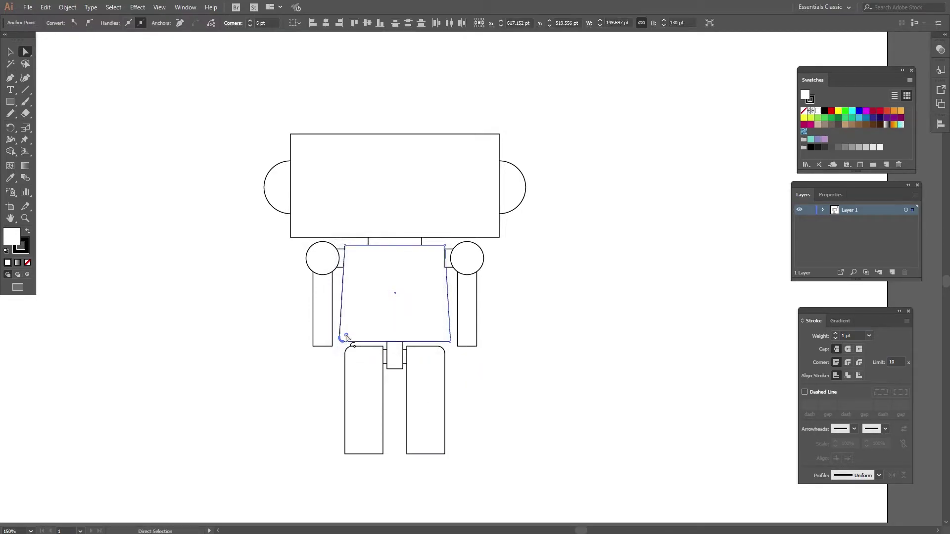
double_click(345, 337)
key(Return)
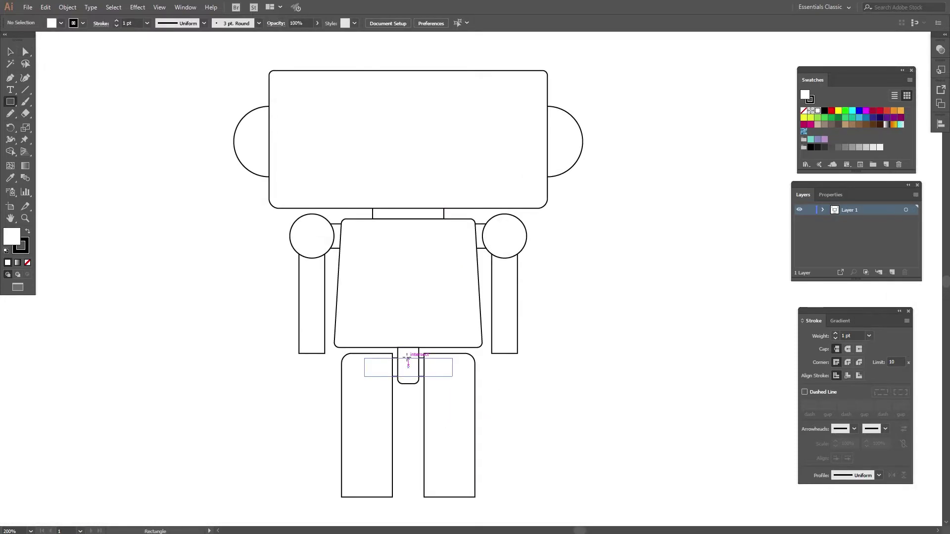
- Draw a hip rectangle below the body and round both lower corners to 35 pt
drag(408, 359, 490, 381)
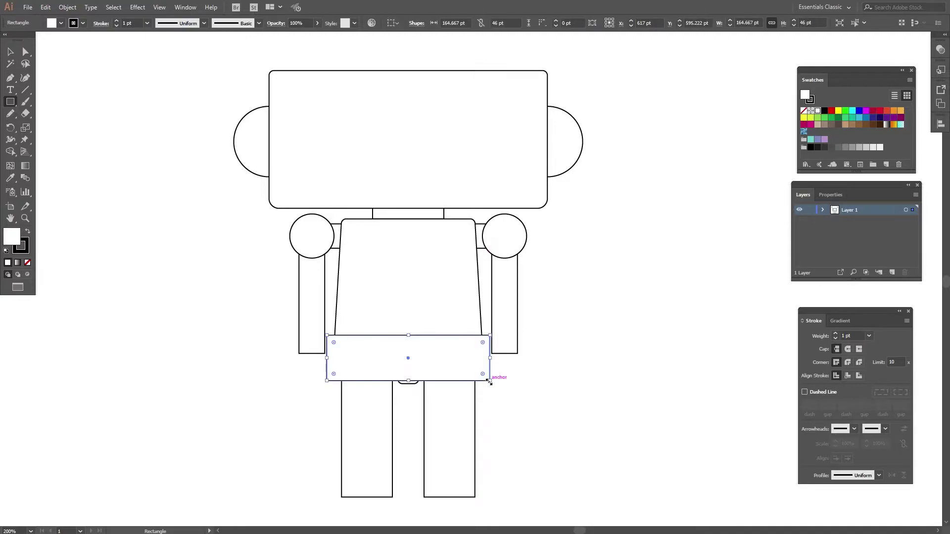
key(a)
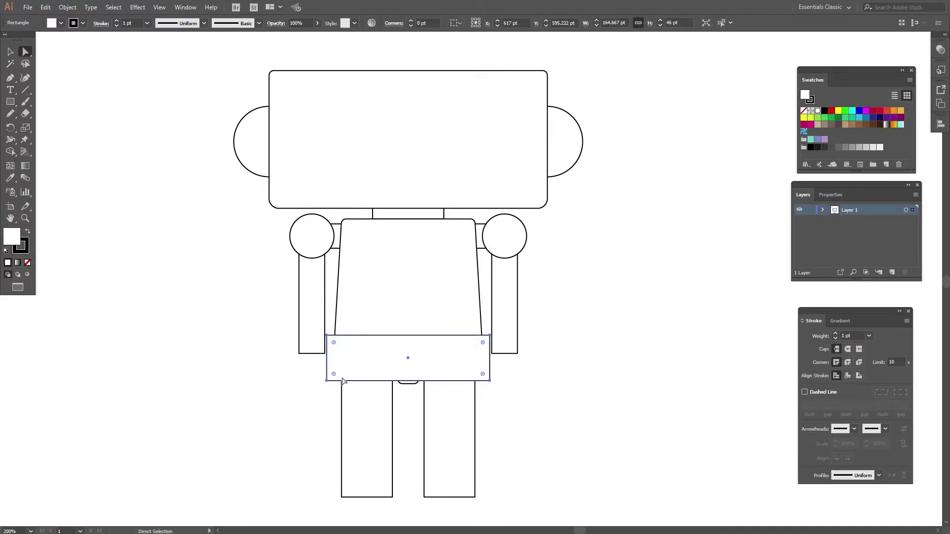
double_click(334, 375)
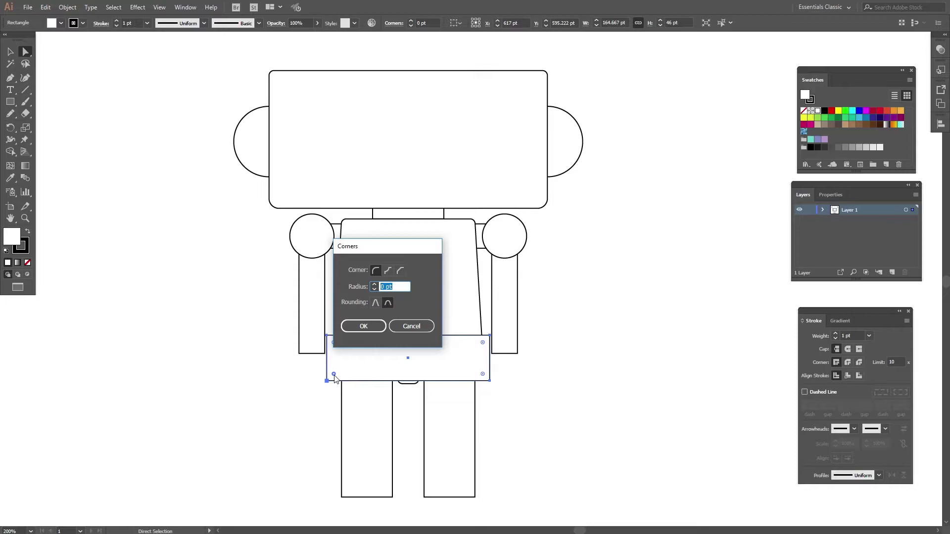
text(35)
key(Return)
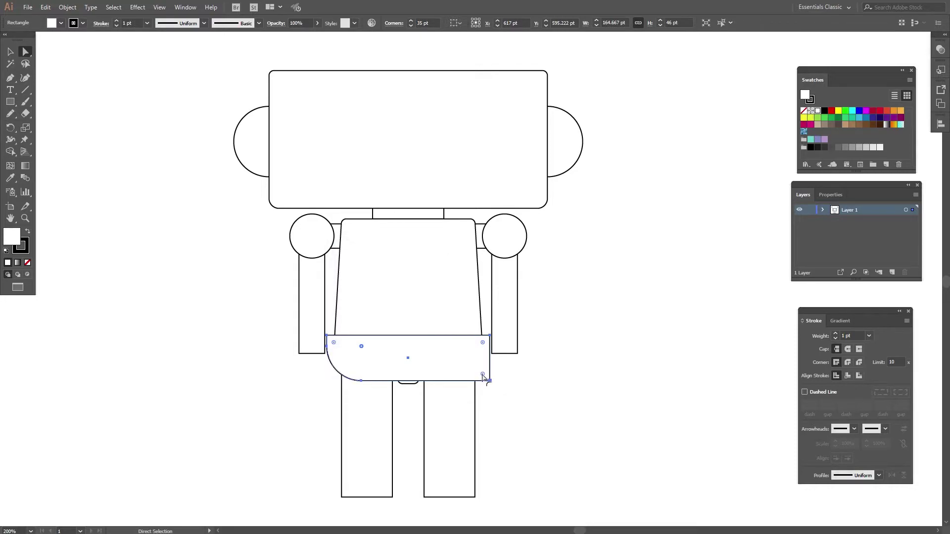
double_click(482, 375)
text(35)
key(Return)
- Narrow the hip piece to match the body's width
key(v)
mouse_move(490, 358)
mouse_down()
mouse_move(499, 367)
mouse_move(482, 361)
mouse_up()
click(540, 375)
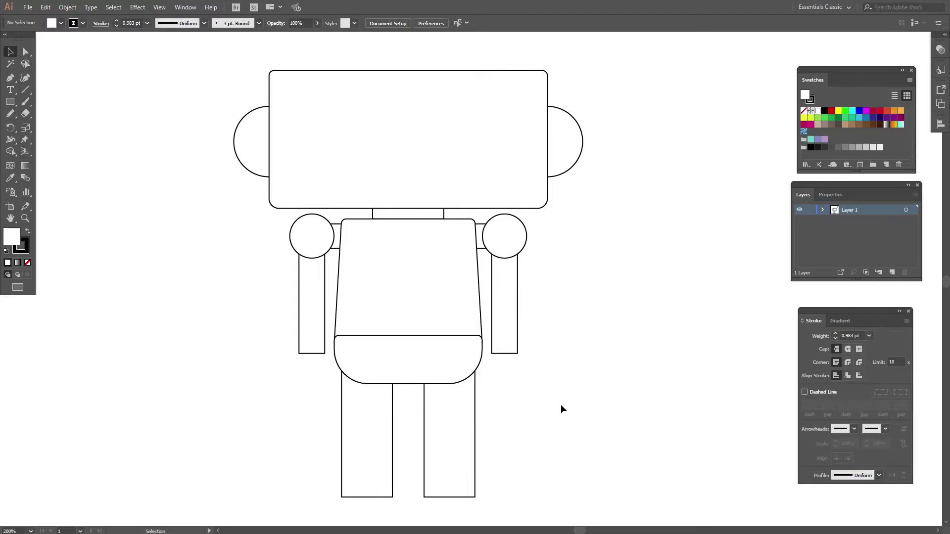
- In outline view, delete the wide and the small vertical rectangles at the pelvis
scroll(623, 417, up, 1)
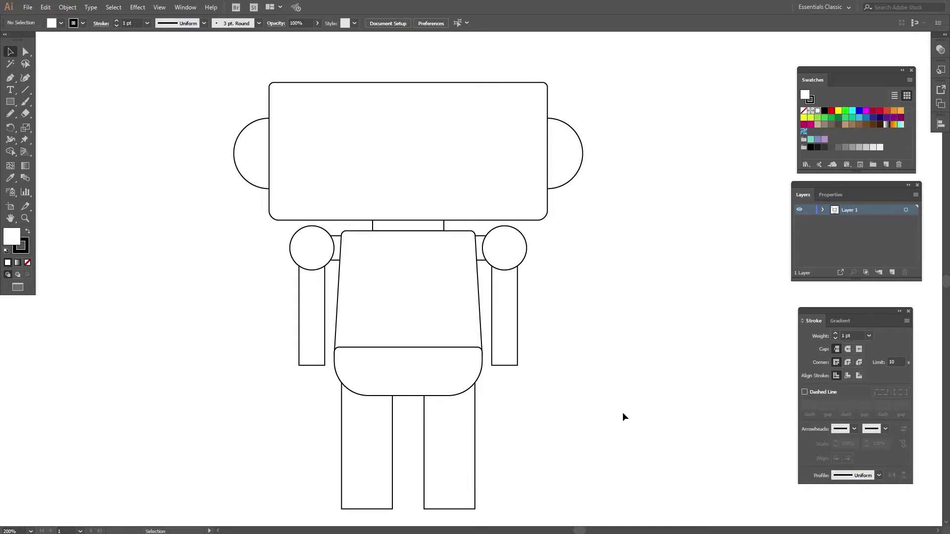
scroll(624, 417, down, 2)
key(ctrl+y)
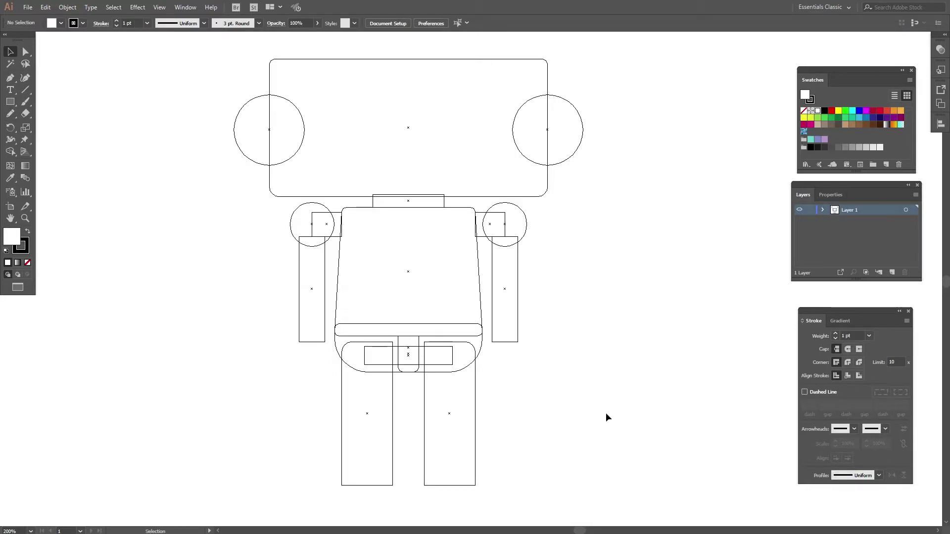
click(406, 366)
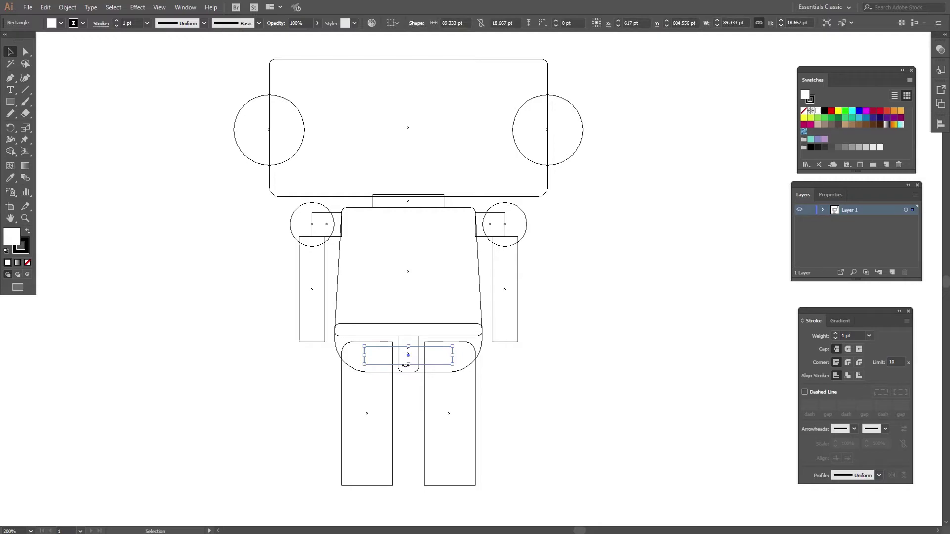
key(Delete)
click(398, 369)
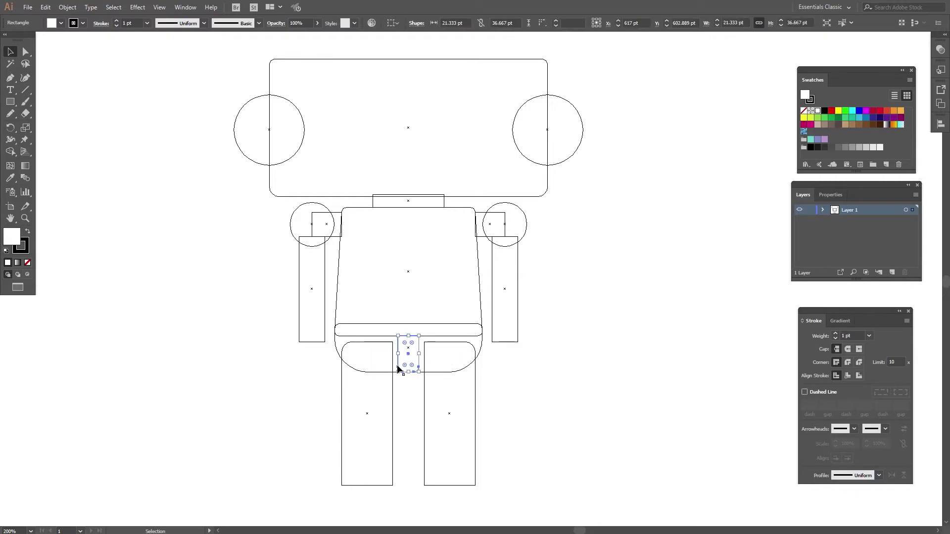
key(Delete)
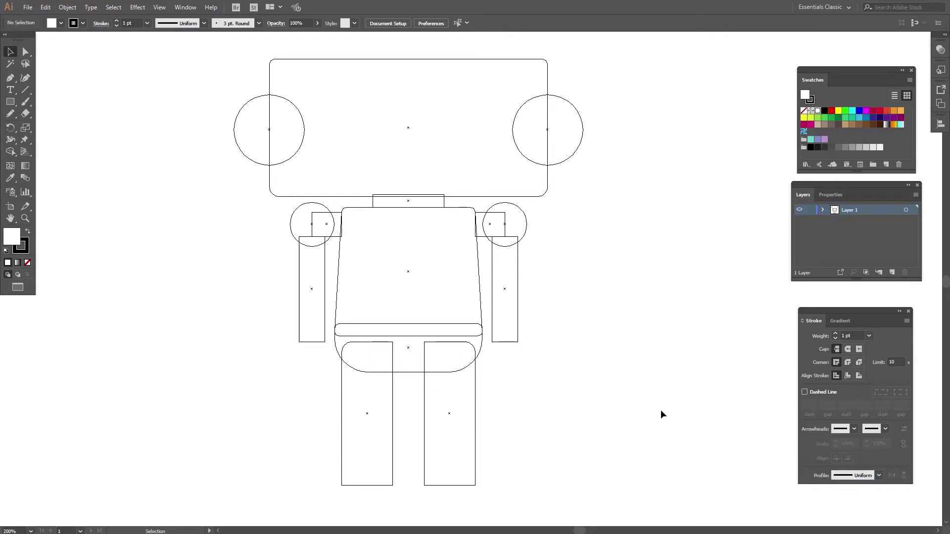
key(ctrl+y)
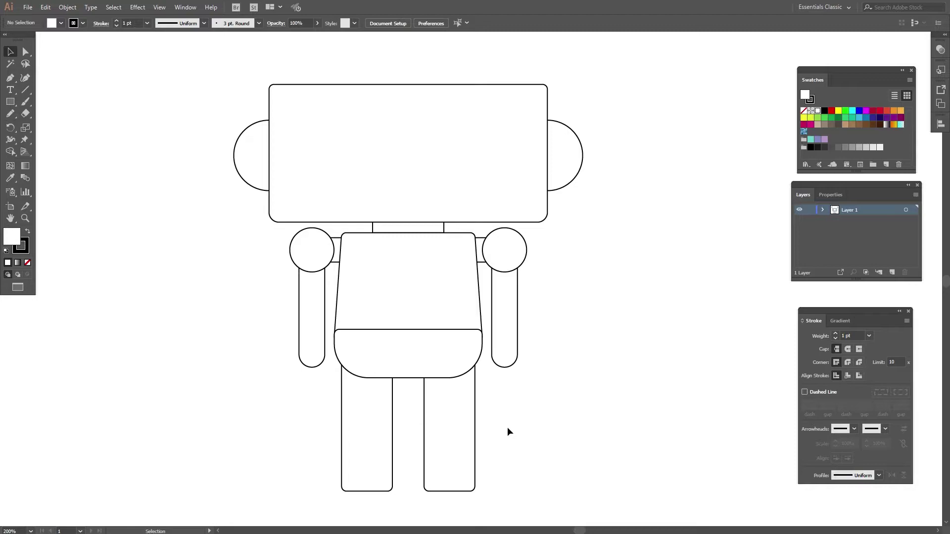
- Draw a 48 pt circle centred on the robot's head as the first eye
key(l)
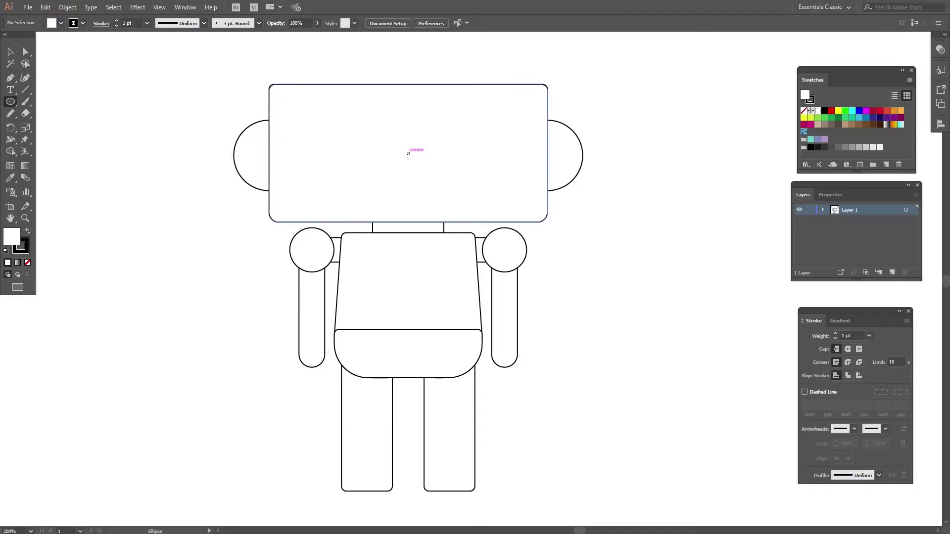
drag(407, 155, 432, 174)
key(v)
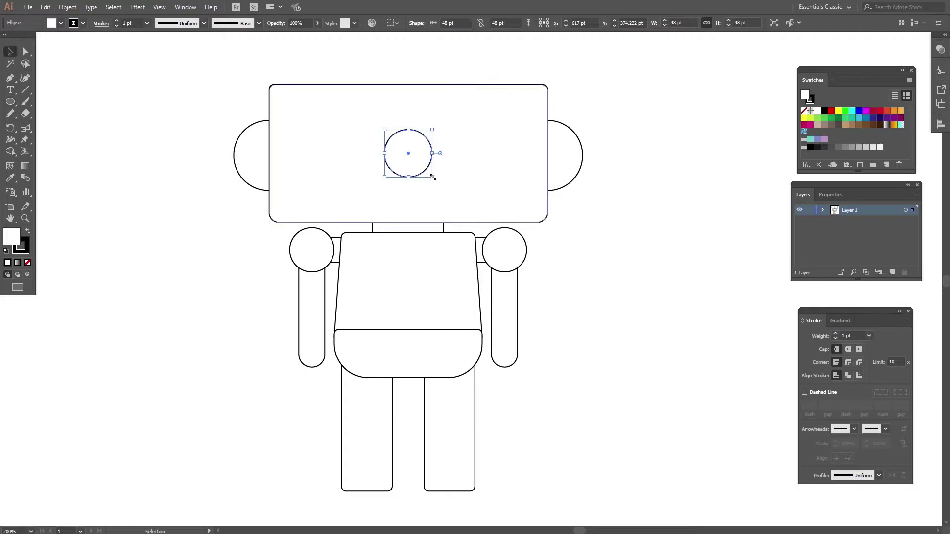
click(601, 200)
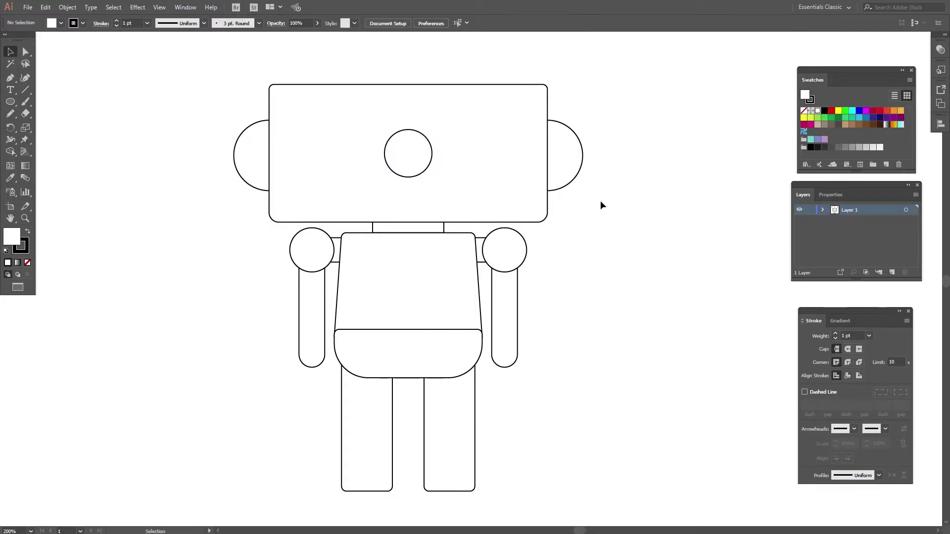
click(419, 174)
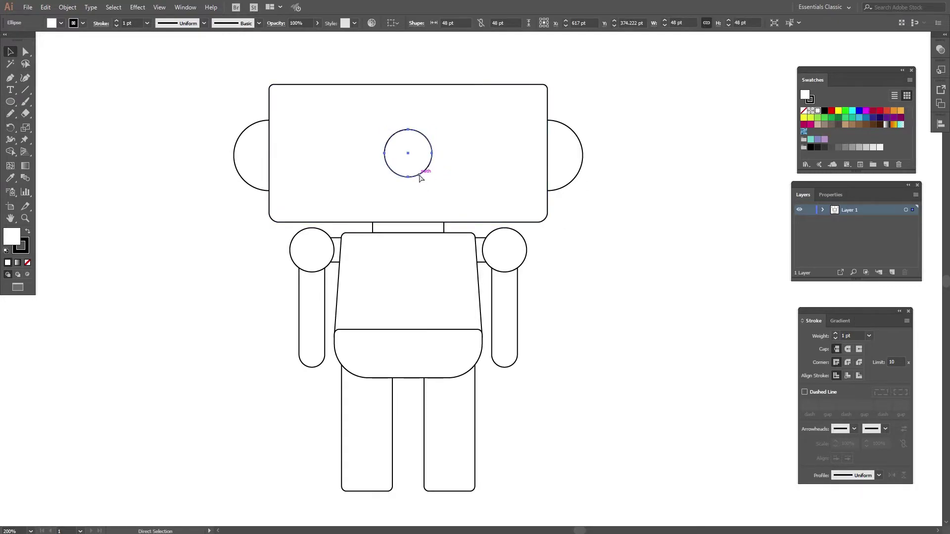
key(v)
key(a)
key(v)
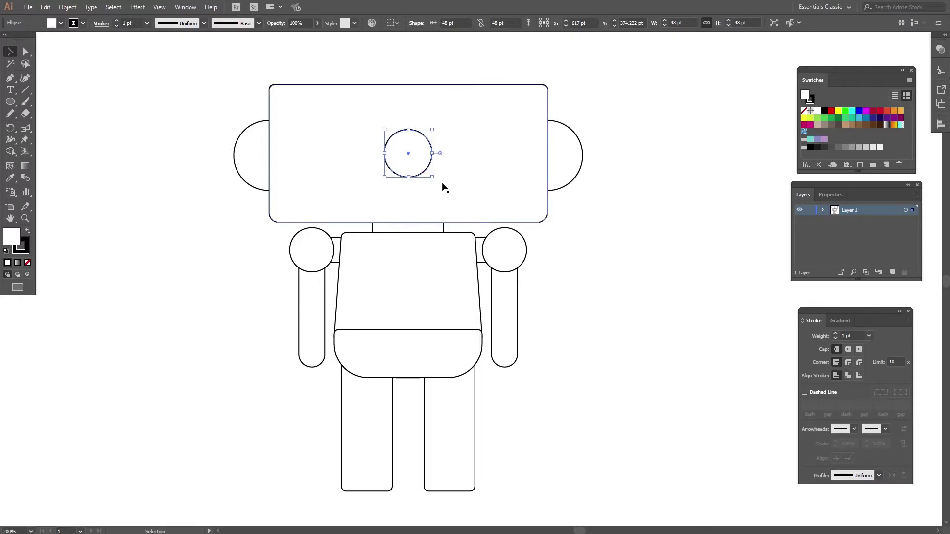
- Duplicate the eye circle and nudge the two circles apart to either side of centre
key(ctrl+d)
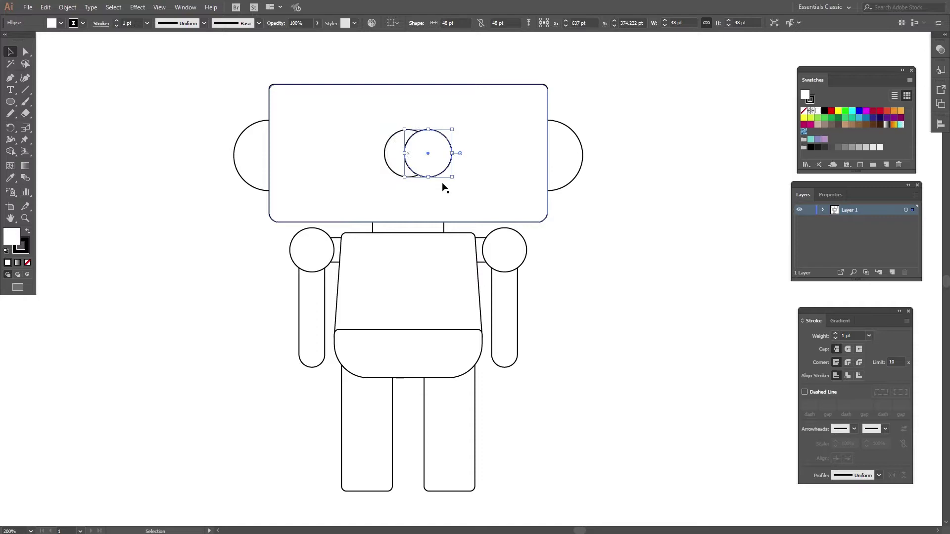
key(shift+Right)
key(shift+Right)
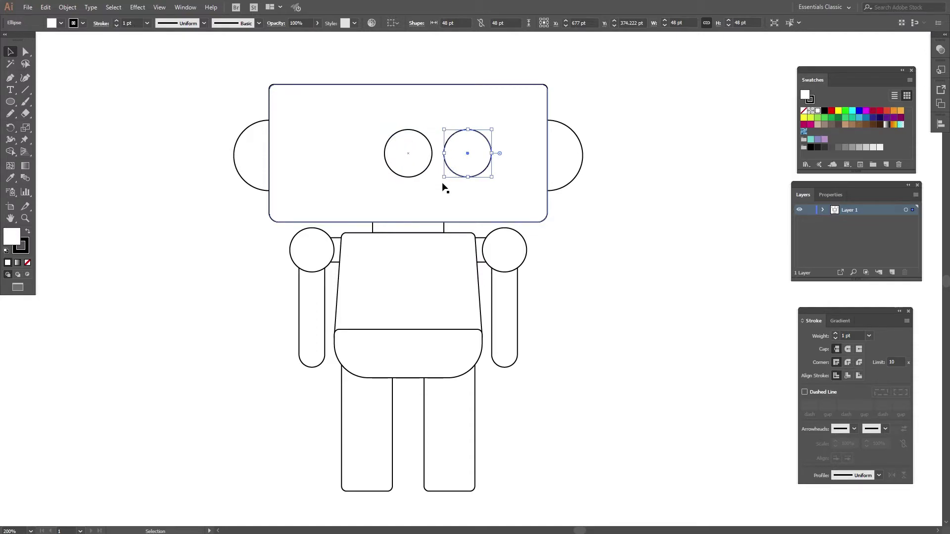
key(shift+Right)
click(424, 173)
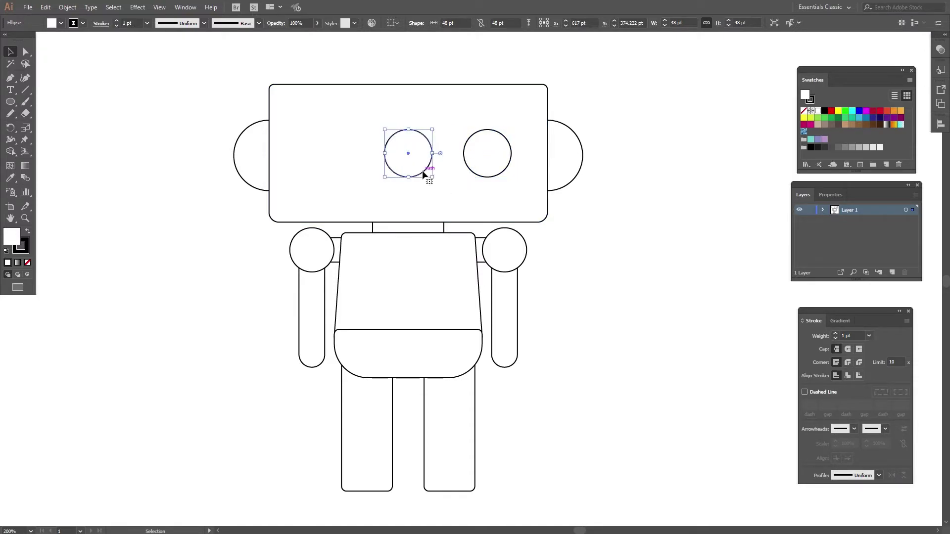
key(shift+Left)
key(shift+Left)
key(shift+Left)
key(shift+Left)
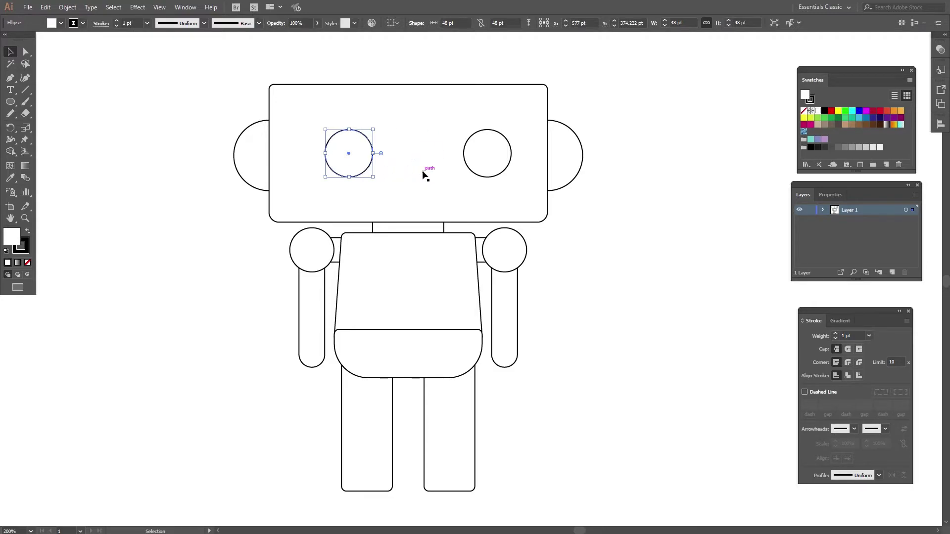
click(655, 261)
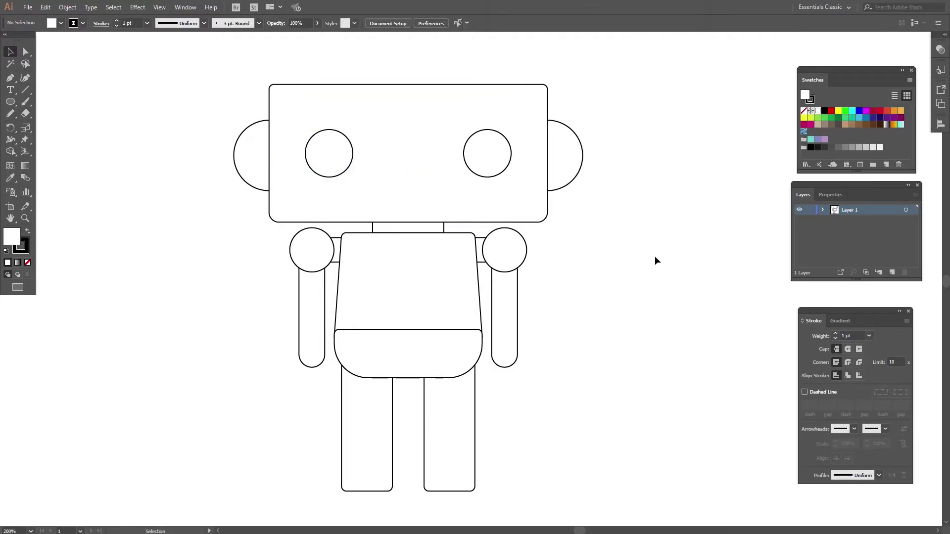
key(m)
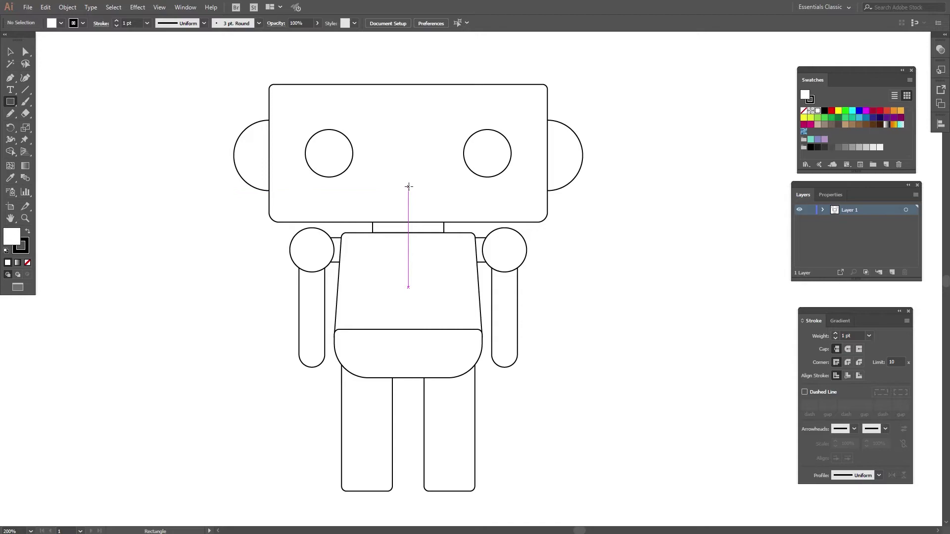
- Draw a 58 x 25 pt mouth rectangle below the eyes and round its bottom into a half-circle
drag(408, 186, 437, 199)
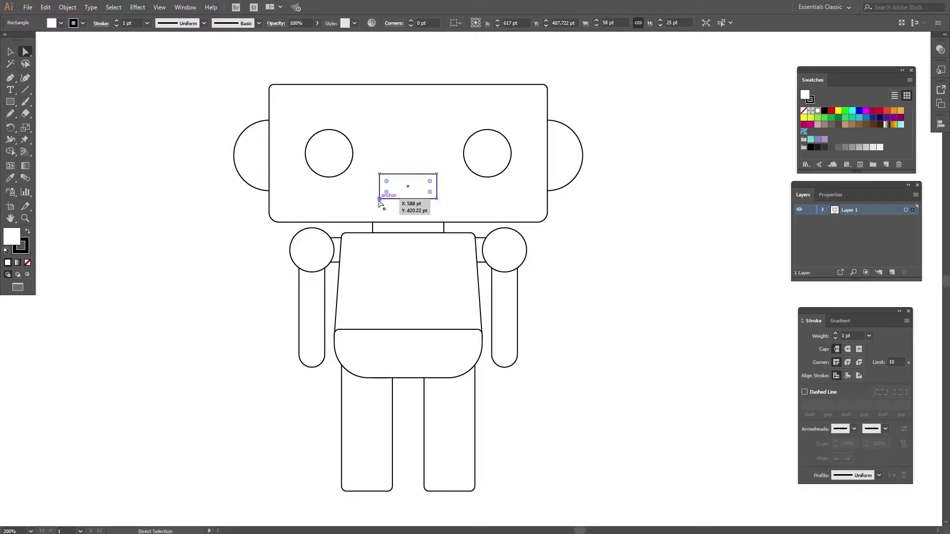
ctrl+click(435, 200)
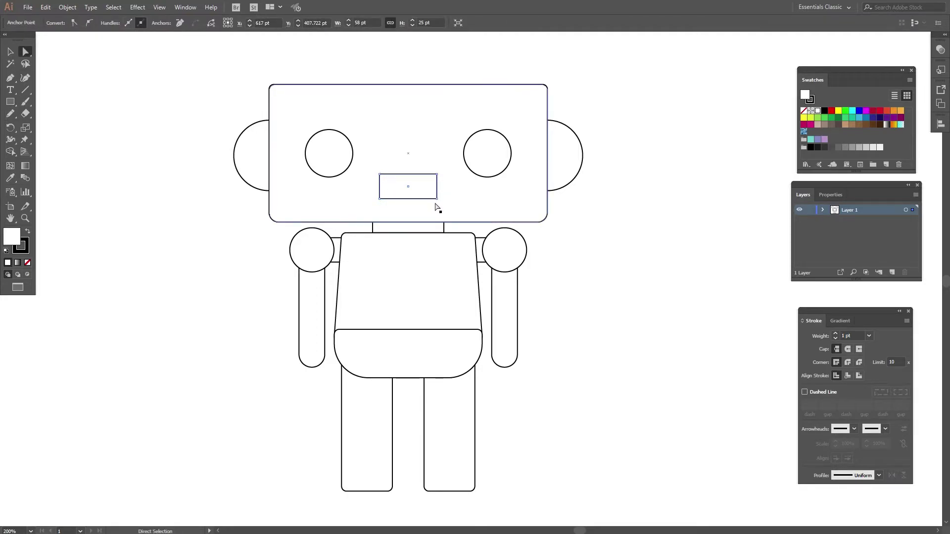
click(395, 198)
drag(386, 191, 402, 187)
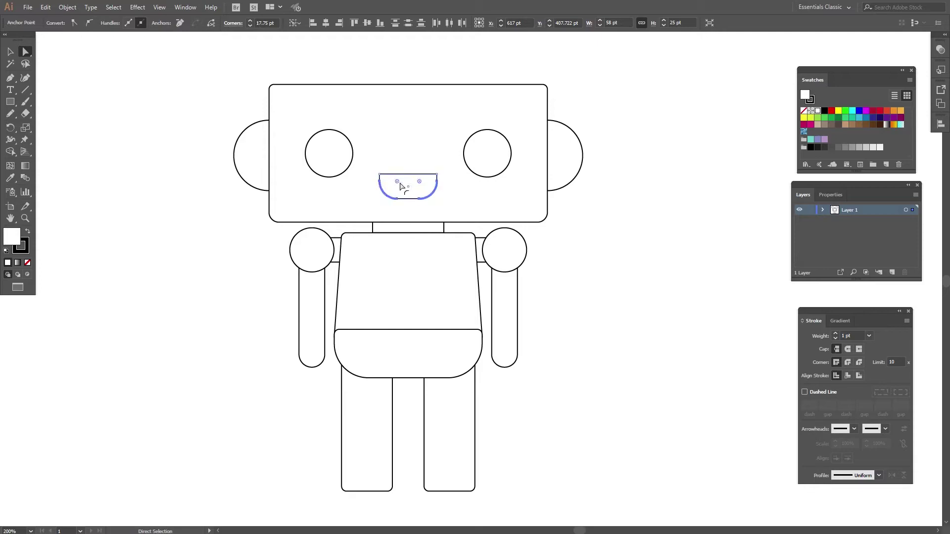
- Give the mouth's top corners a 2 pt corner radius
click(435, 176)
double_click(430, 181)
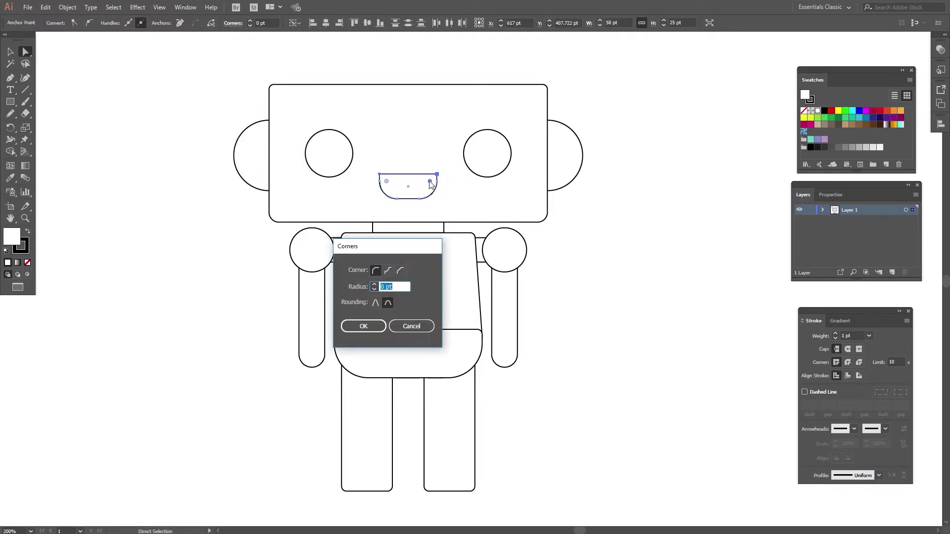
text(2)
key(Return)
double_click(388, 182)
key(Return)
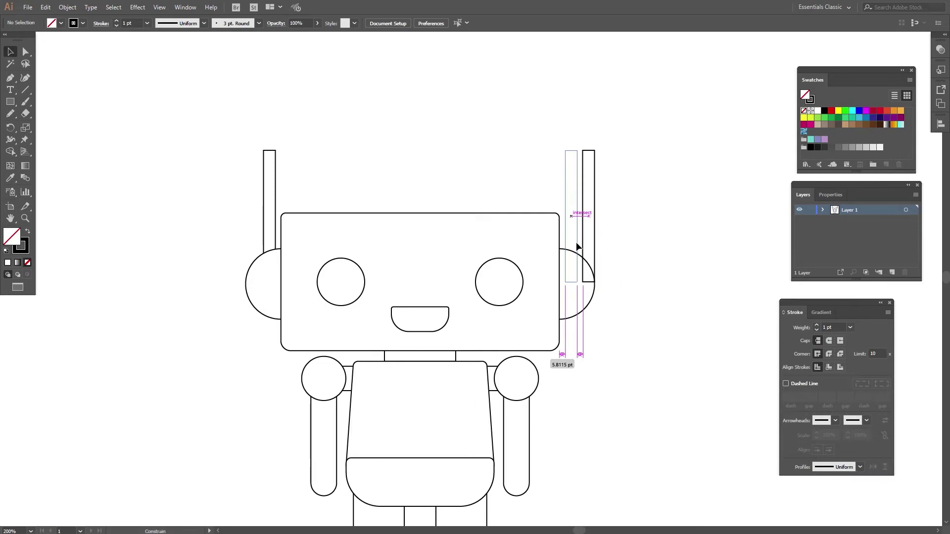
- Position the right antenna beside the head, send it behind the ear, and remove the left antenna's circle
drag(577, 244, 577, 244)
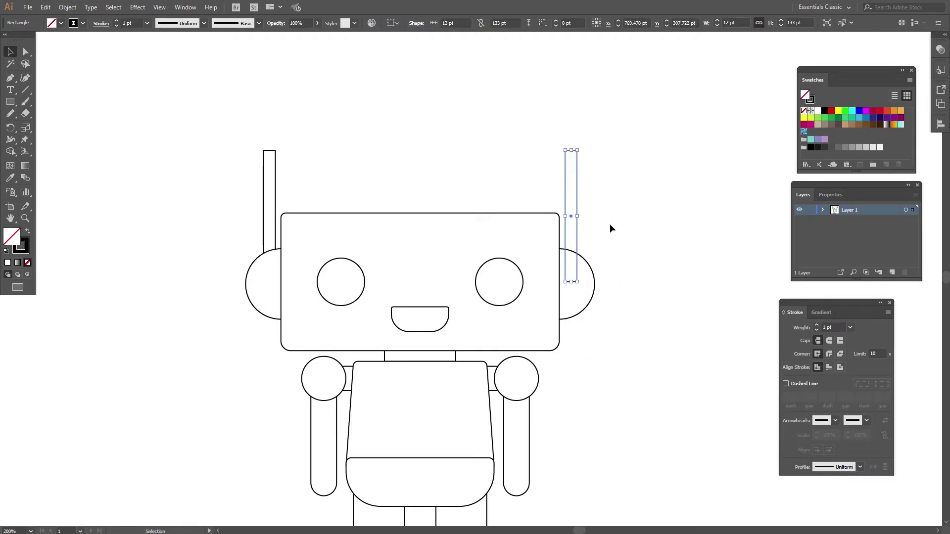
right_click(578, 202)
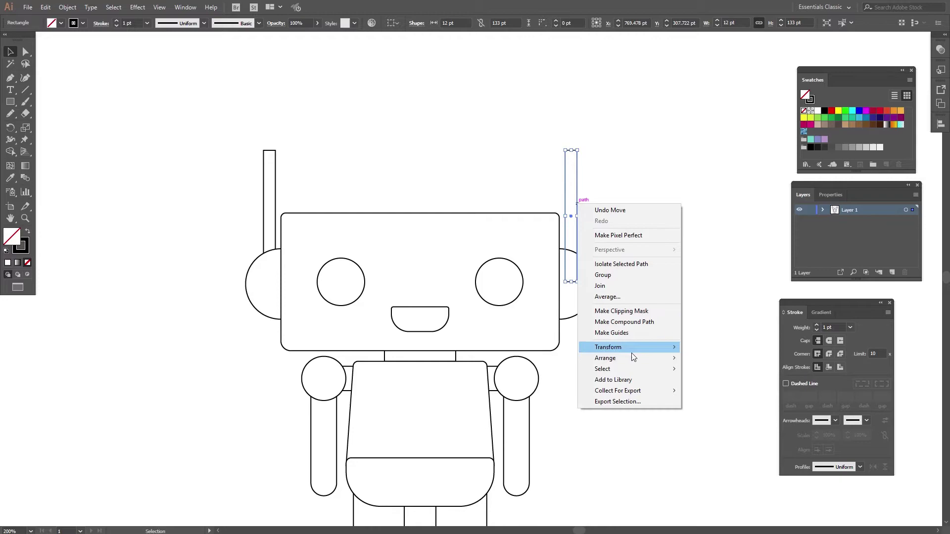
click(707, 390)
click(657, 292)
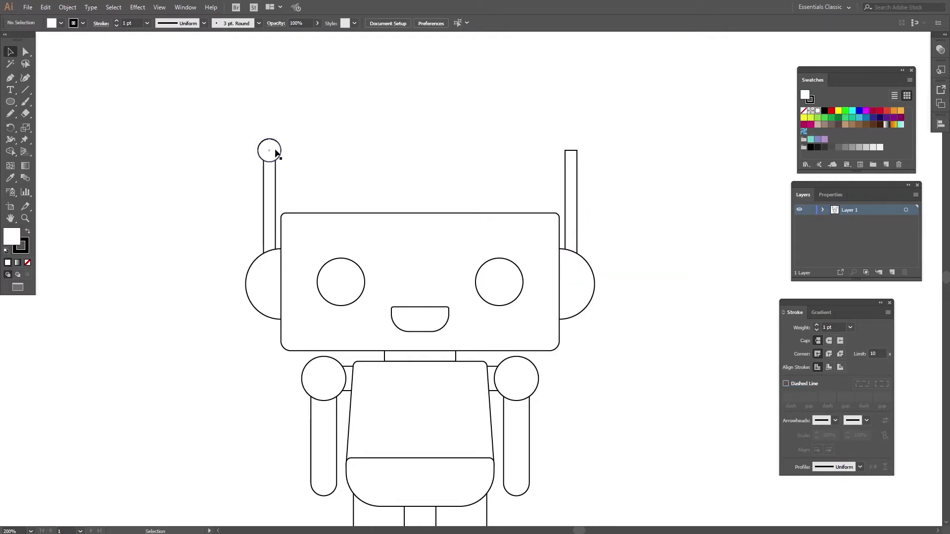
key(ctrl+z)
- Round the top corner of each antenna to 12 pt
key(a)
click(275, 151)
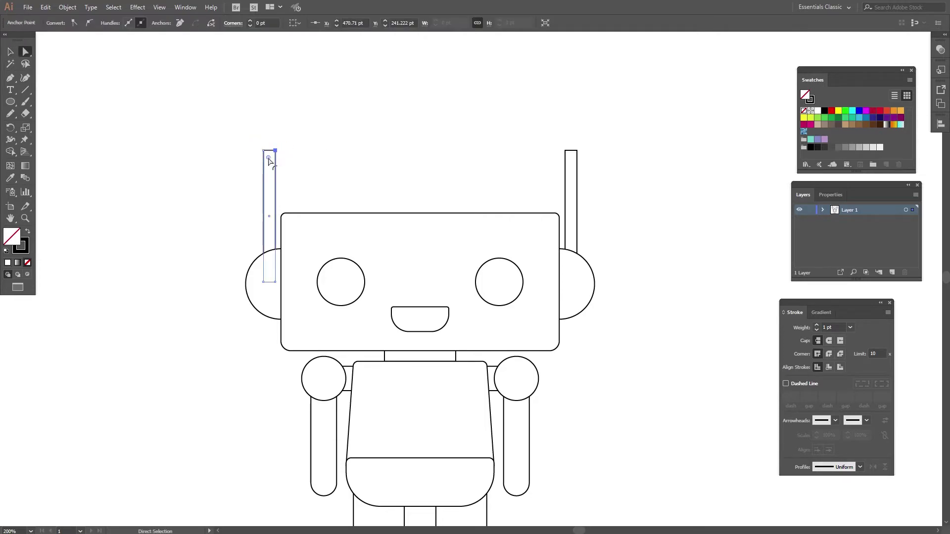
drag(270, 158, 277, 180)
click(576, 151)
drag(571, 157, 569, 164)
click(513, 175)
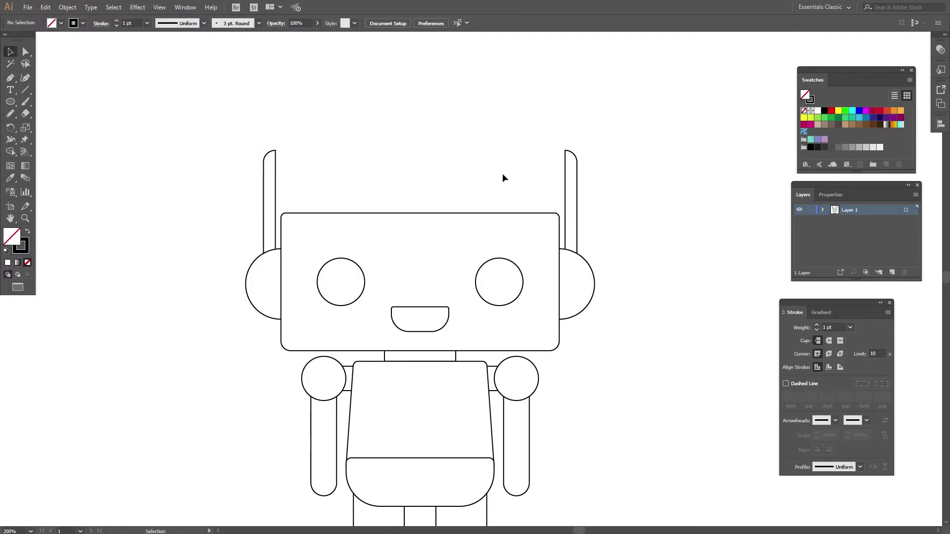
- Draw a 72 pt wide rectangle centred on the head's top edge
key(m)
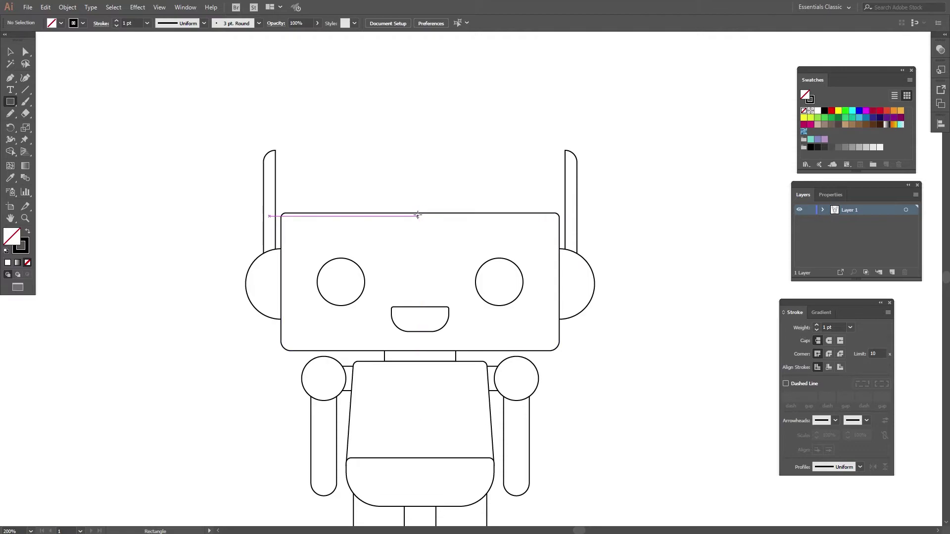
drag(420, 214, 441, 236)
key(v)
drag(420, 190, 461, 226)
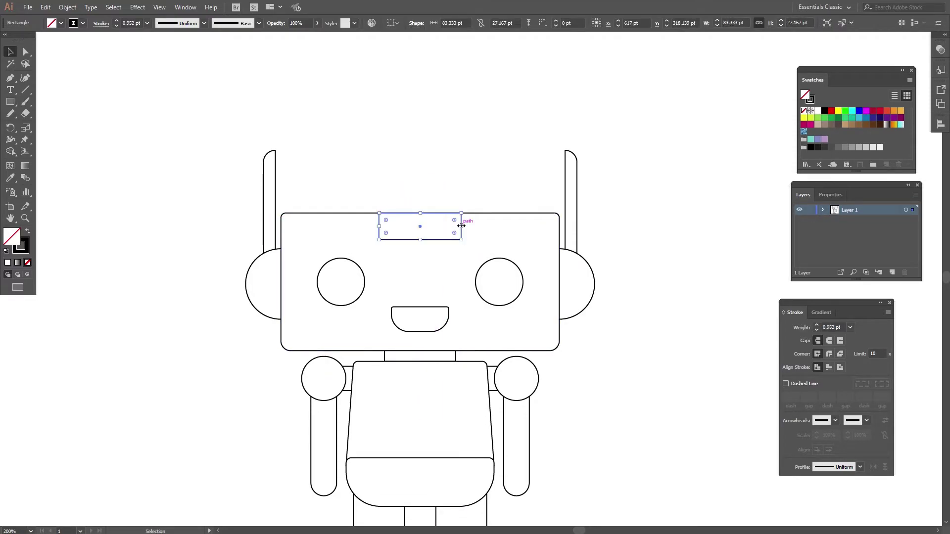
- Nudge the rectangle's bottom corner points inward to taper it into a trapezoid
key(a)
click(430, 160)
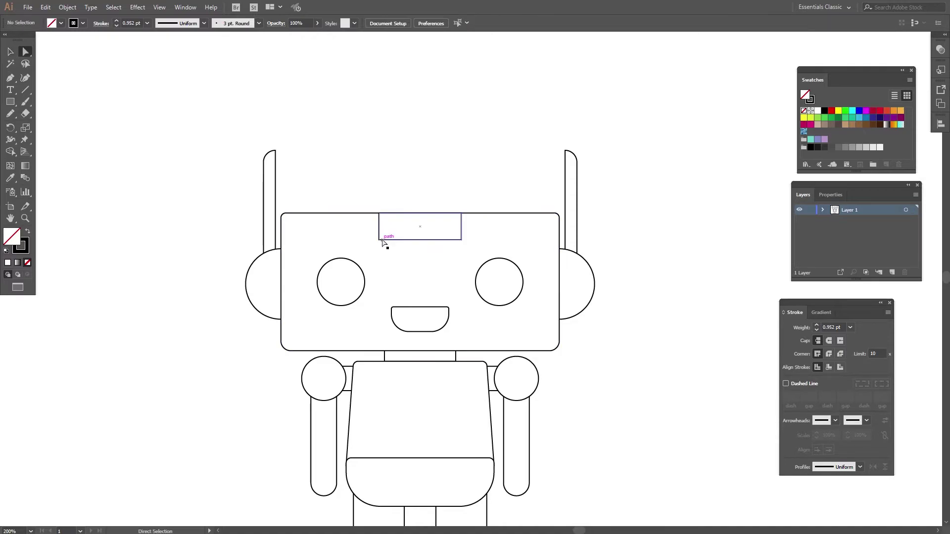
click(380, 240)
key(shift+Right)
key(shift+Right)
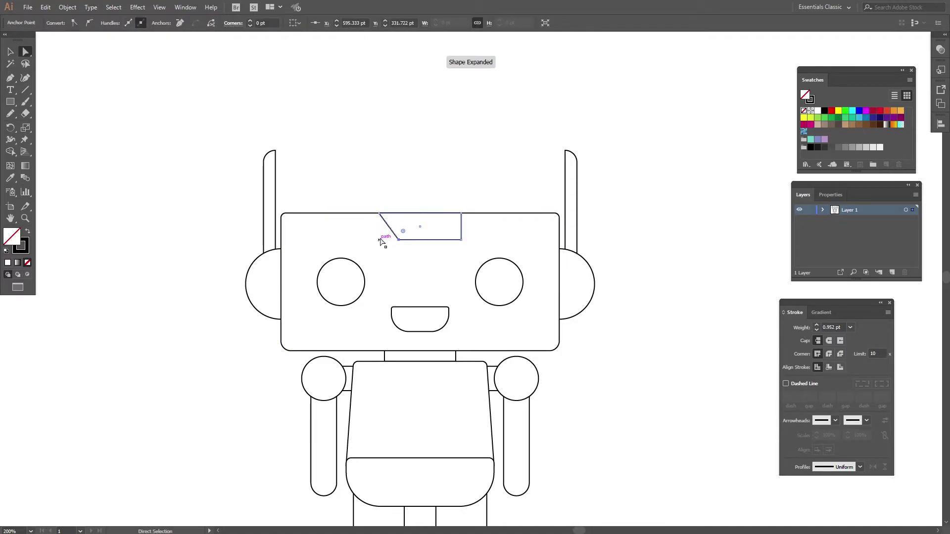
click(461, 240)
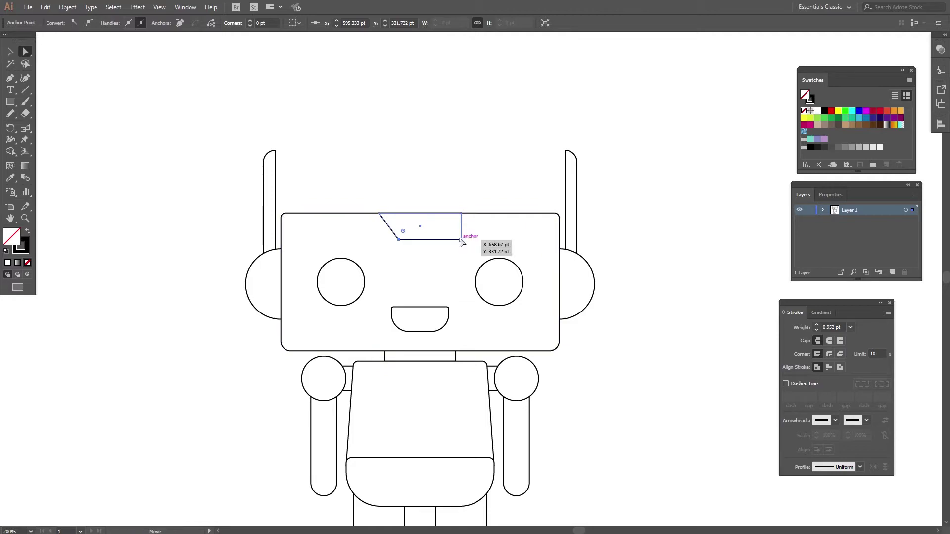
key(shift+Left)
key(shift+Left)
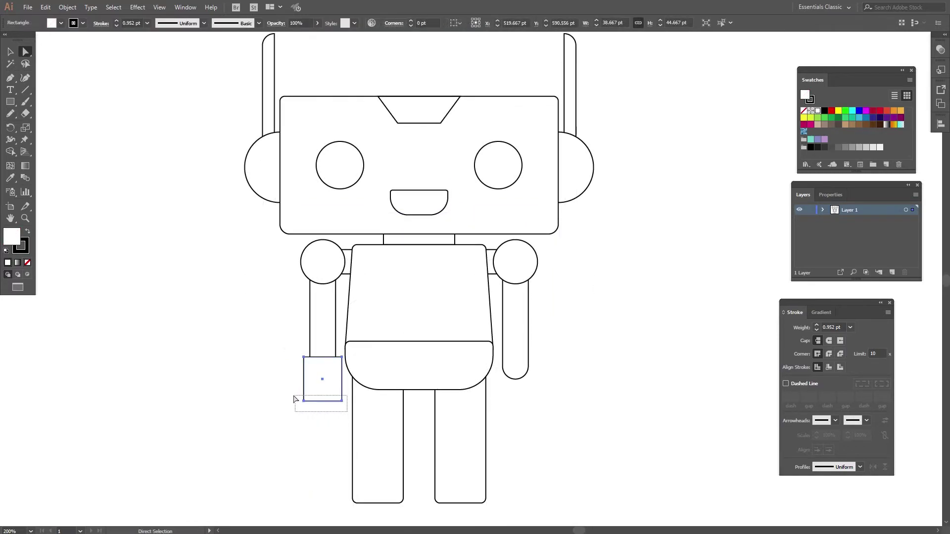
- Fully round the bottom corners of the left hand rectangle
click(303, 400)
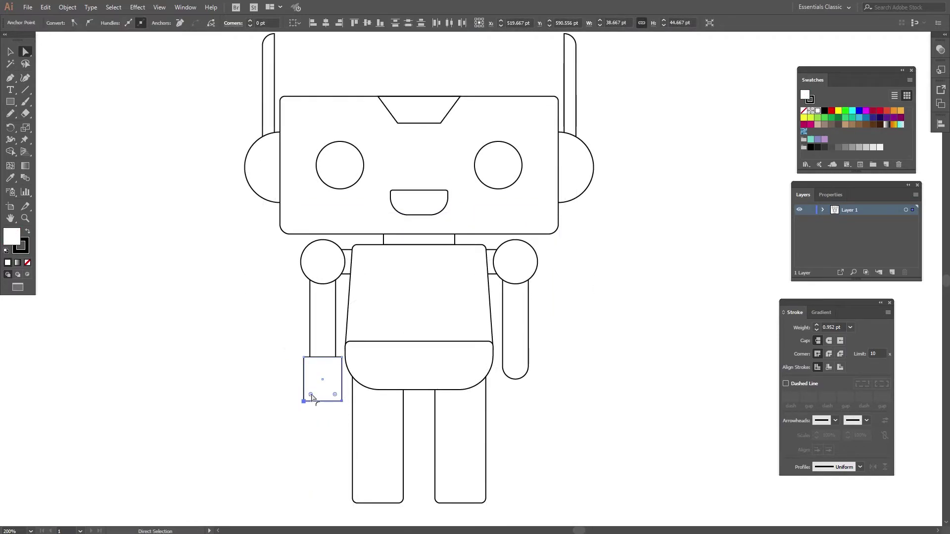
drag(311, 395, 322, 378)
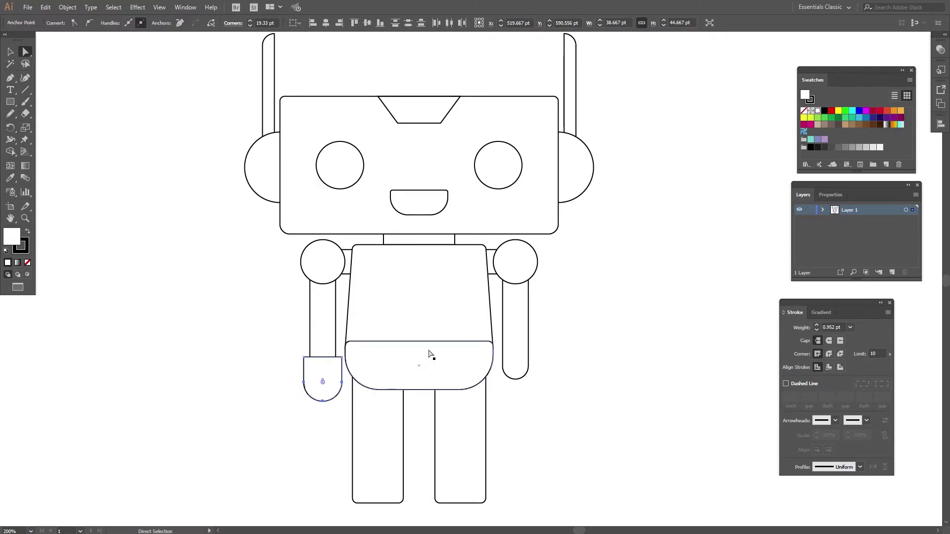
key(v)
click(262, 352)
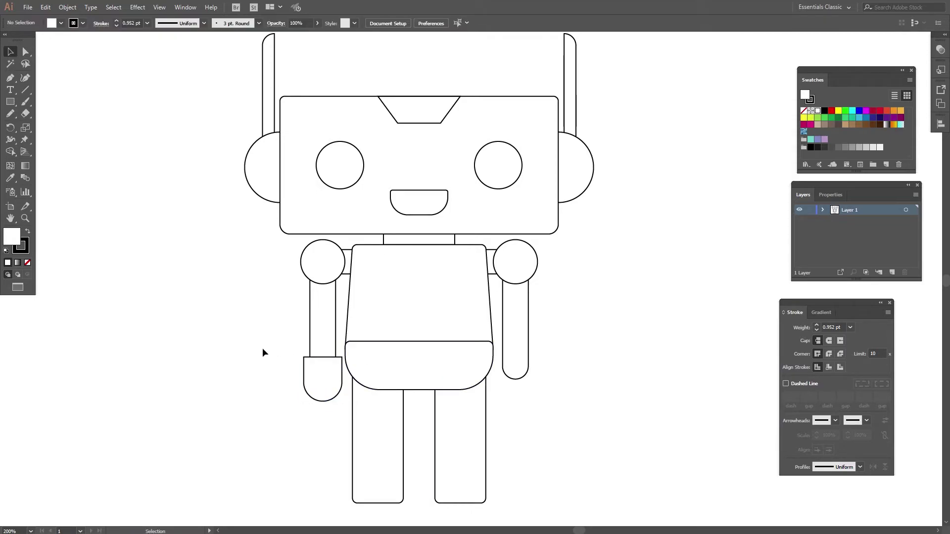
- Copy the rounded hand and place the duplicate at the end of the right arm
click(325, 384)
key(a)
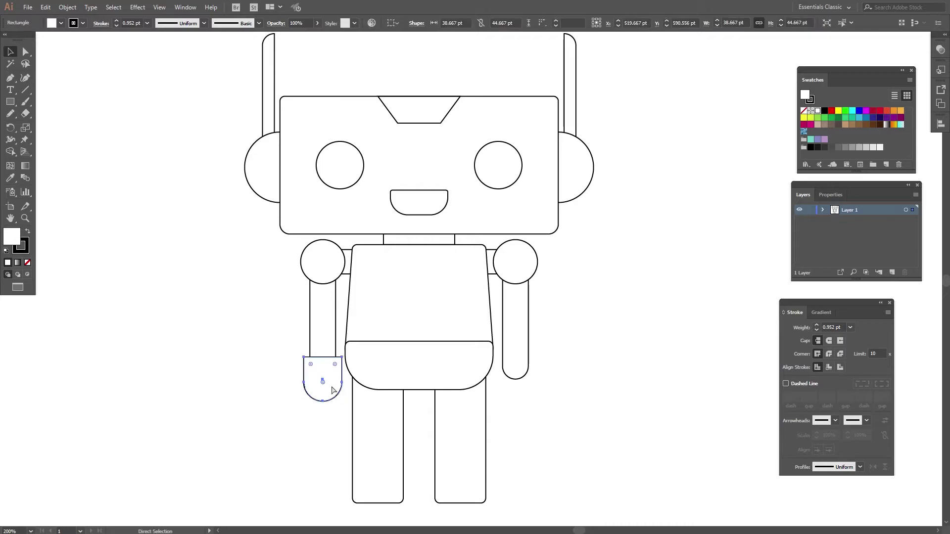
key(ctrl+c)
key(ctrl+v)
drag(478, 281, 521, 372)
- Draw straight horizontal lines across the left arm and the lower torso
click(592, 371)
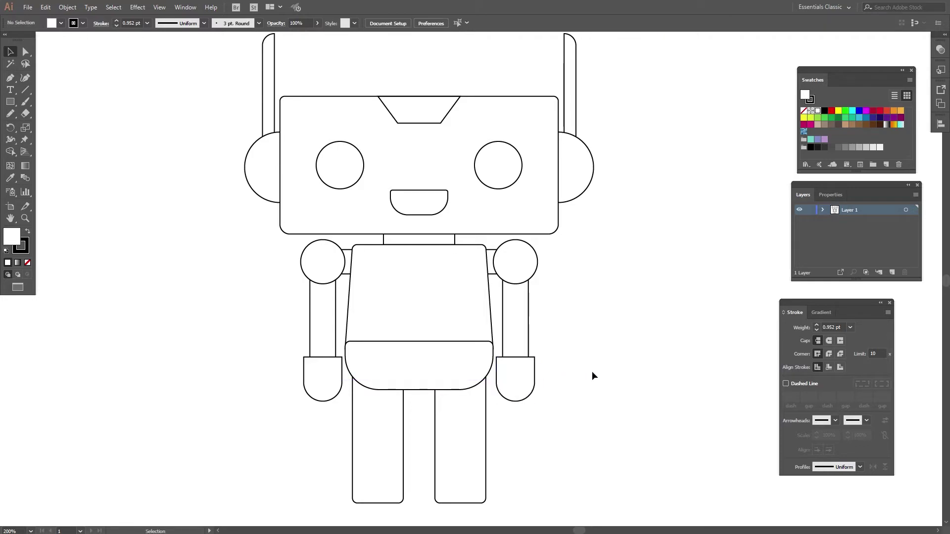
click(27, 93)
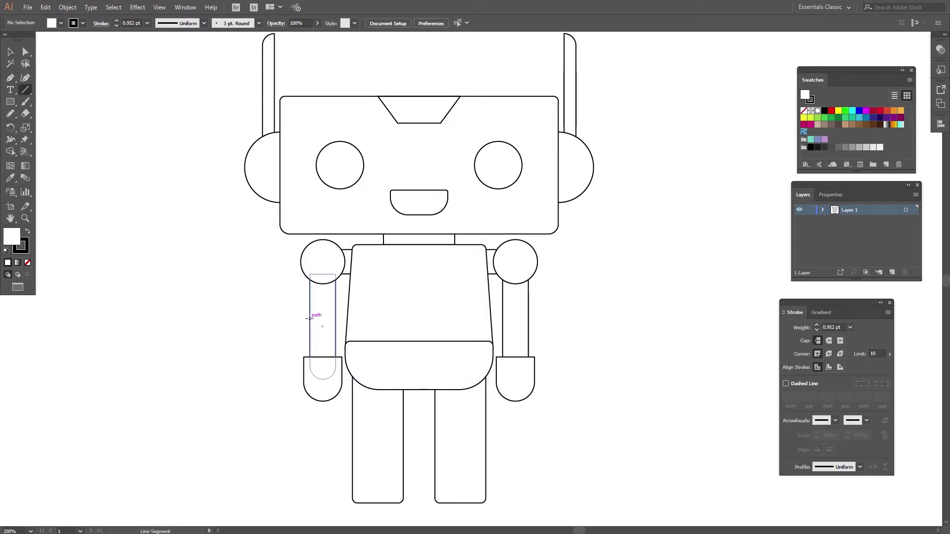
drag(310, 318, 335, 319)
key(v)
click(267, 330)
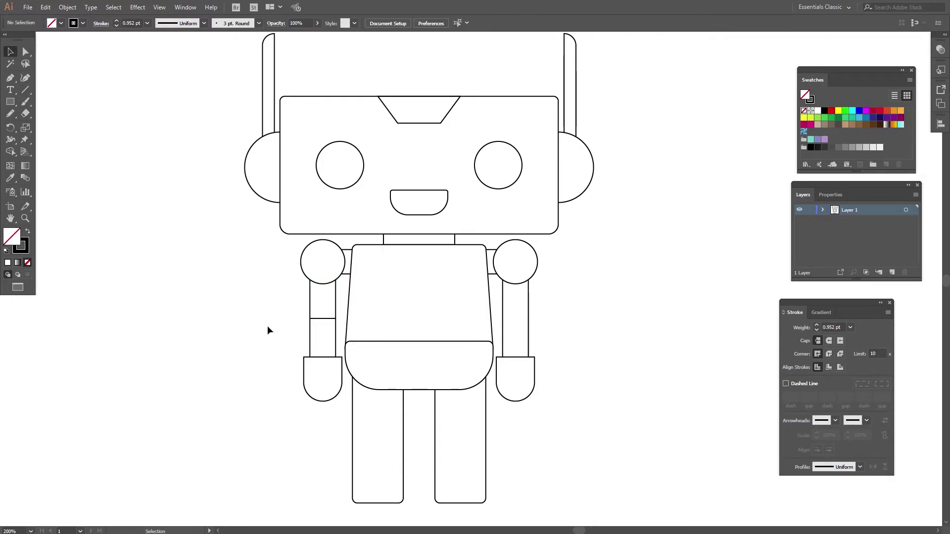
key(backslash)
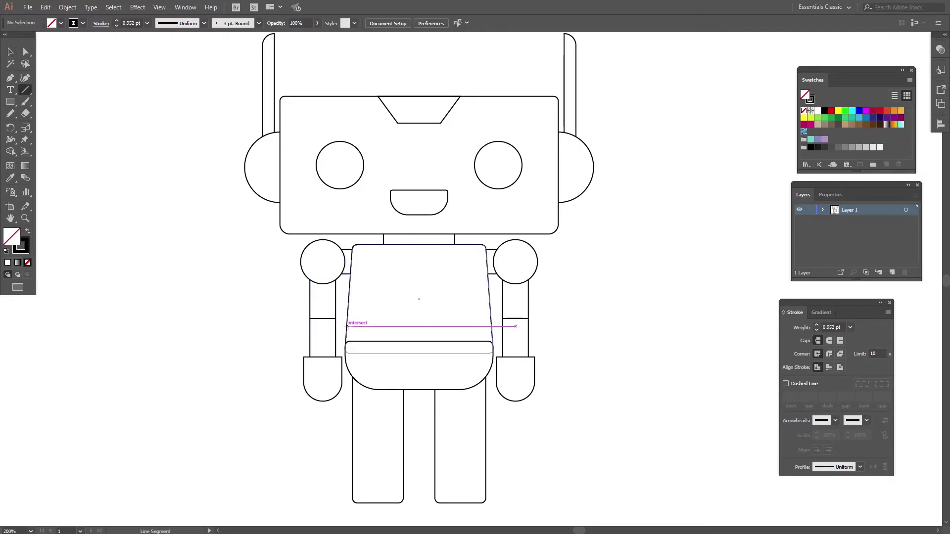
drag(347, 326, 492, 327)
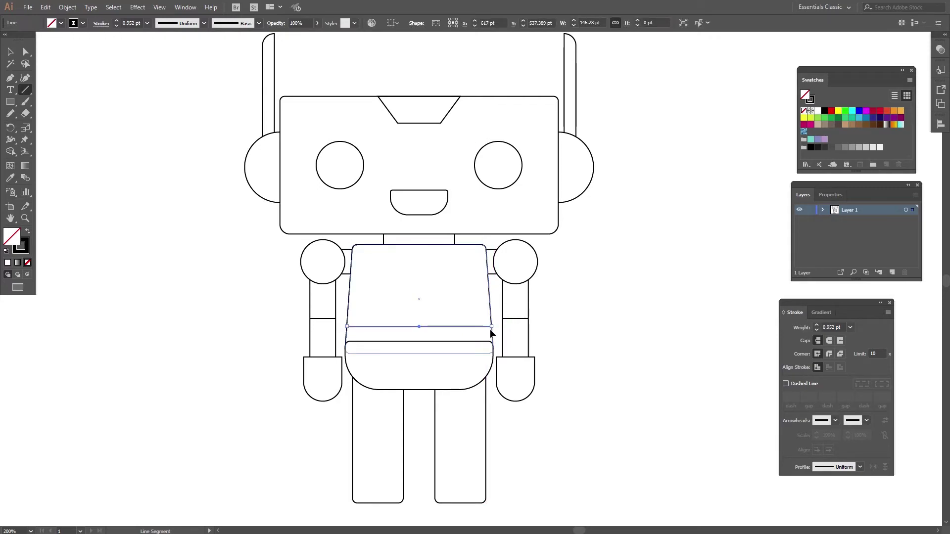
click(10, 102)
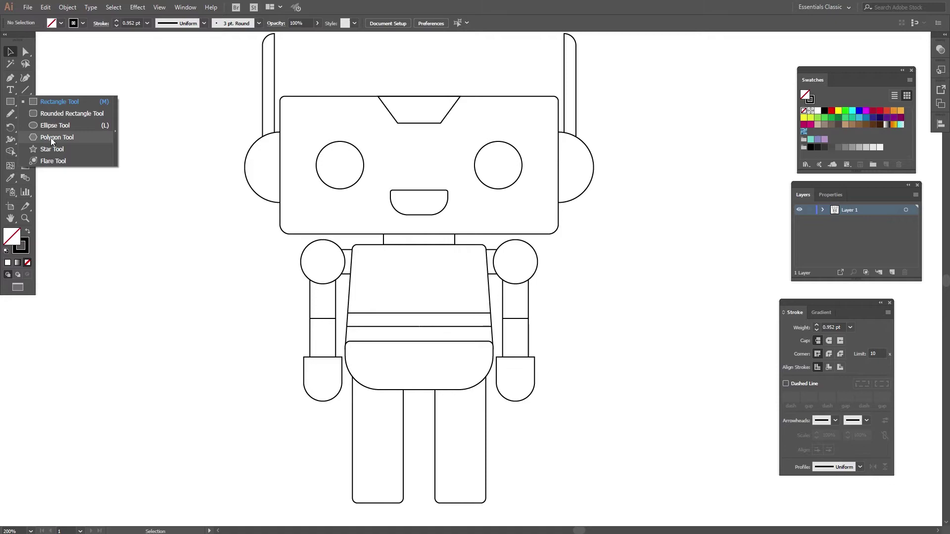
- Draw a small hexagon with the Polygon tool and centre it on the robot's chest
click(51, 139)
drag(406, 274, 420, 287)
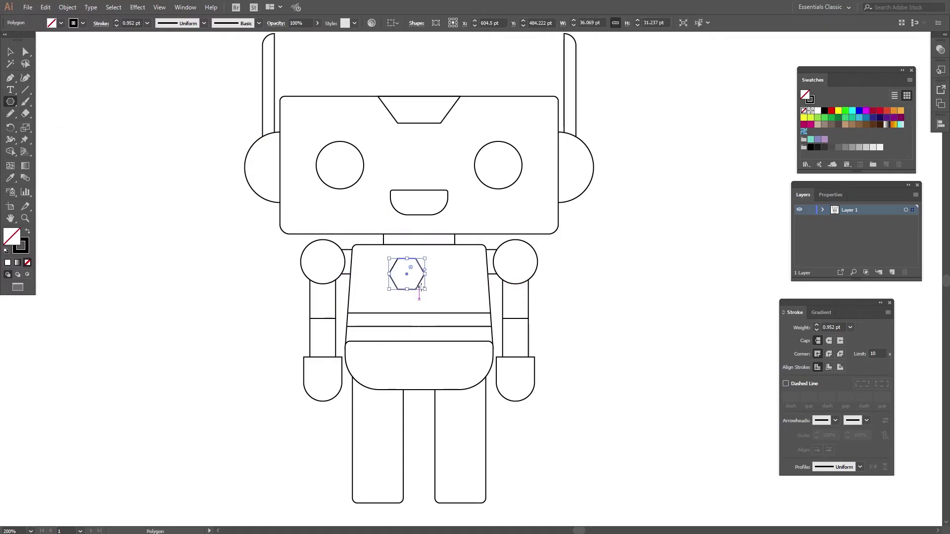
key(v)
click(585, 316)
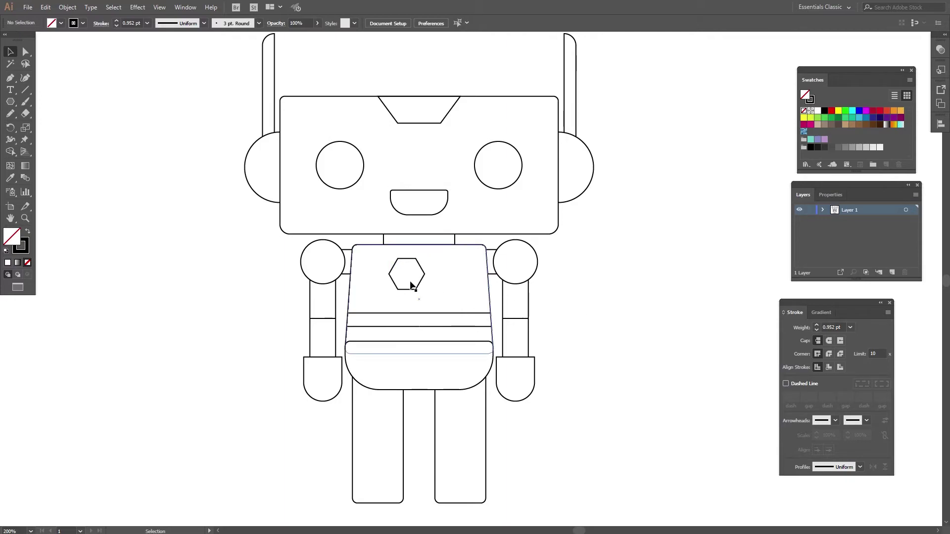
mouse_move(421, 280)
mouse_down()
mouse_move(435, 280)
mouse_move(429, 294)
mouse_up()
click(649, 322)
click(595, 323)
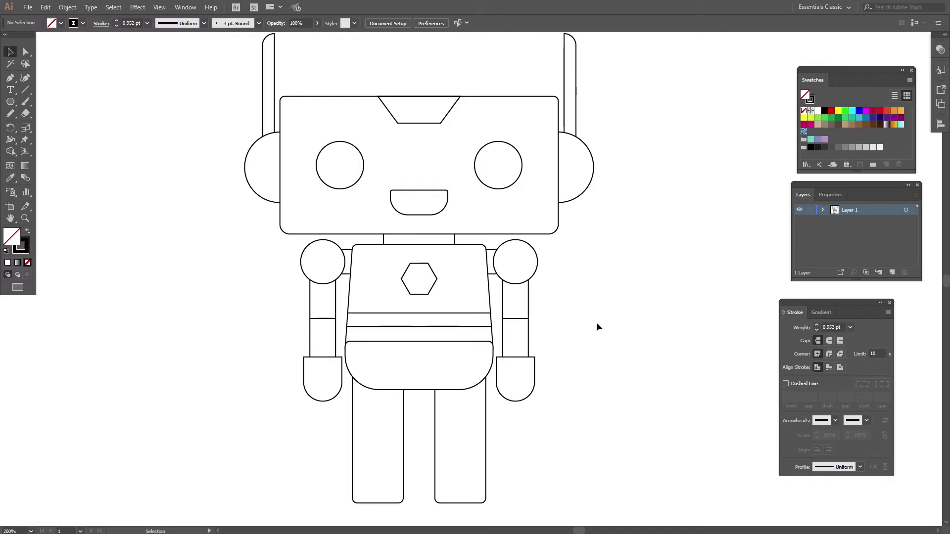
- Create a 3-sided polygon with a 10.0347 pt radius and move it onto the left leg's bottom
click(10, 101)
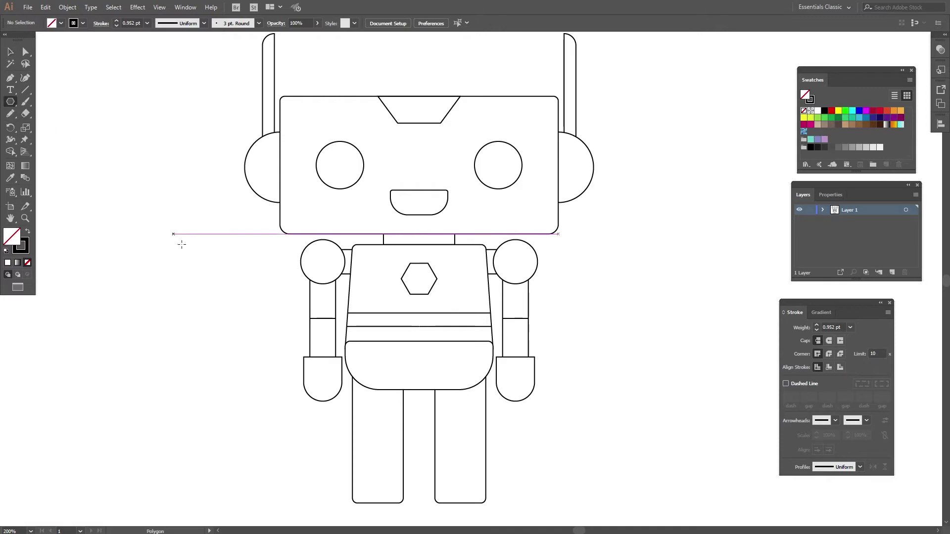
click(237, 330)
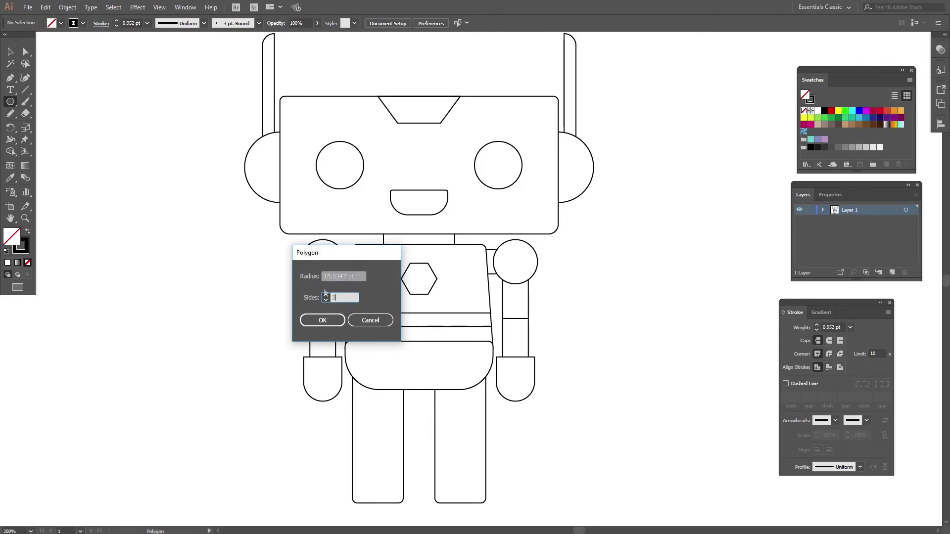
key(Tab)
text(10.0347 pt)
click(322, 320)
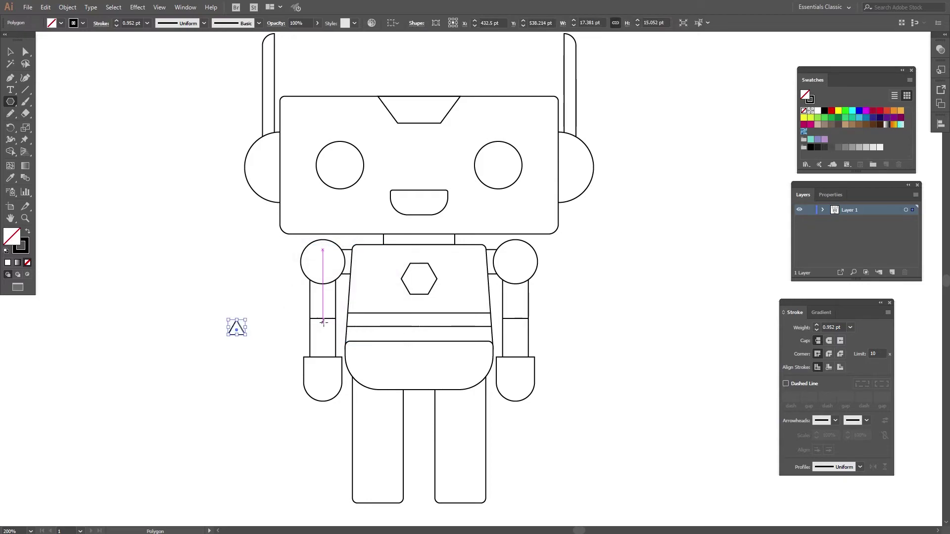
key(v)
drag(243, 334, 397, 486)
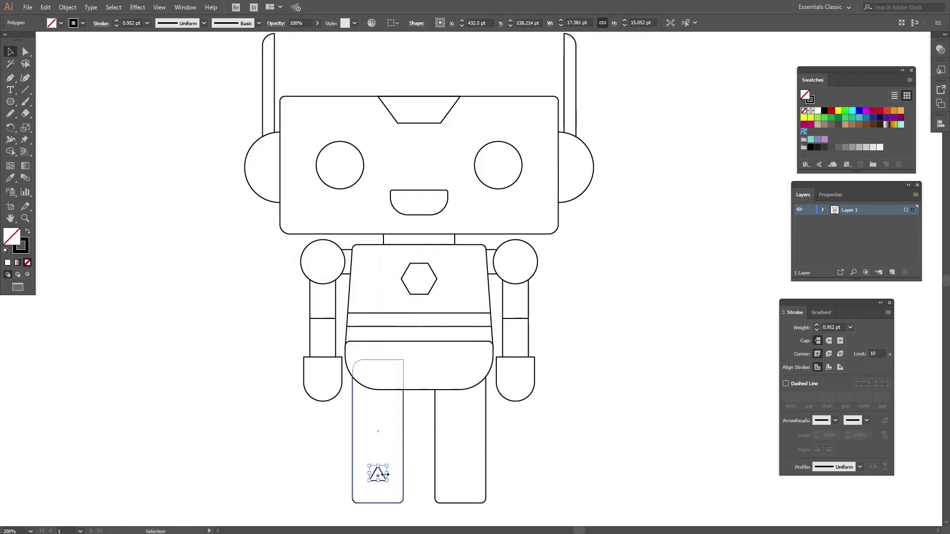
- Adjust the triangle's stroke weight and round its top corner with a 2 pt radius
click(850, 327)
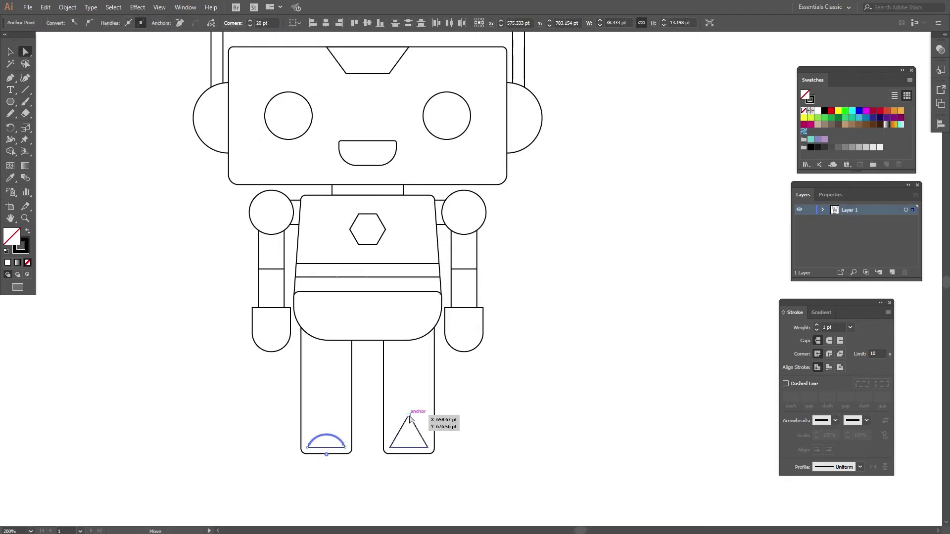
click(409, 416)
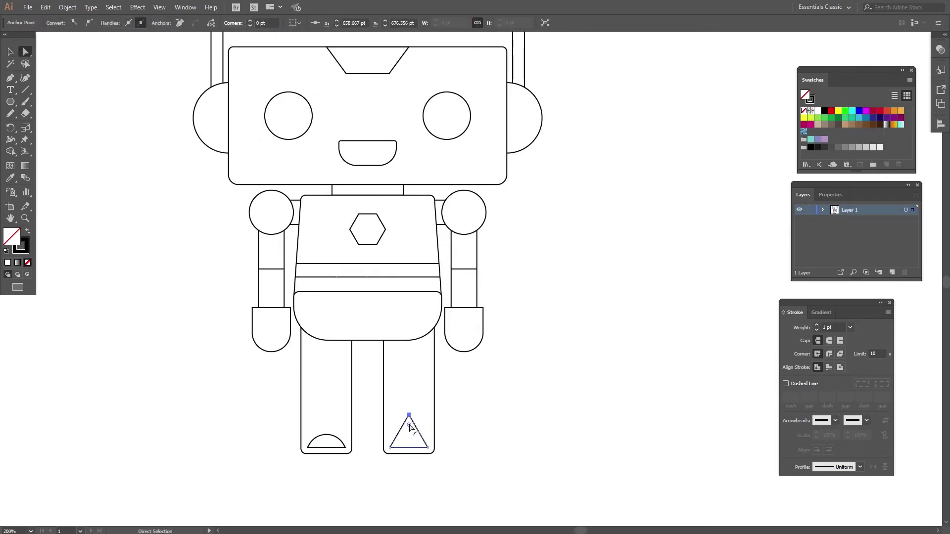
double_click(409, 426)
text(20)
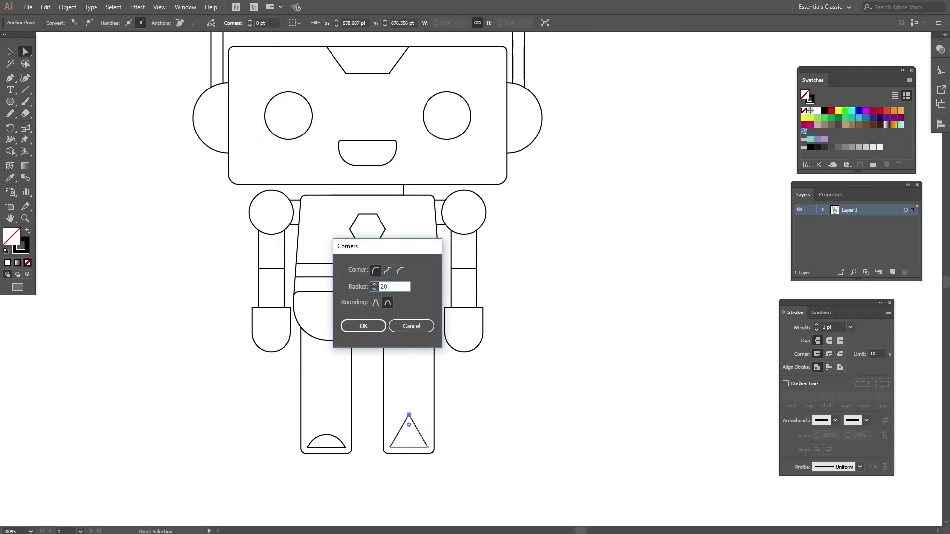
key(Return)
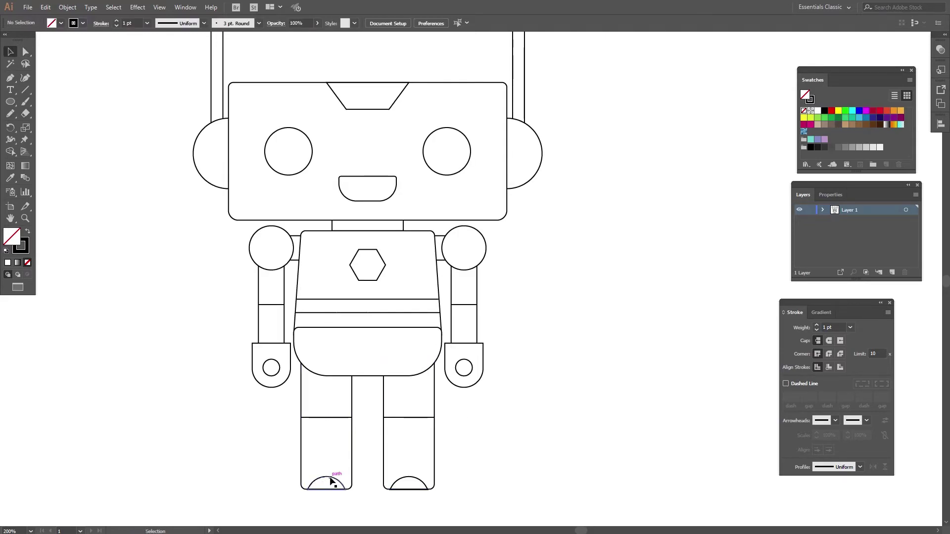
- Widen both foot arcs to about 51 pt to span each leg, then stretch them taller
click(331, 480)
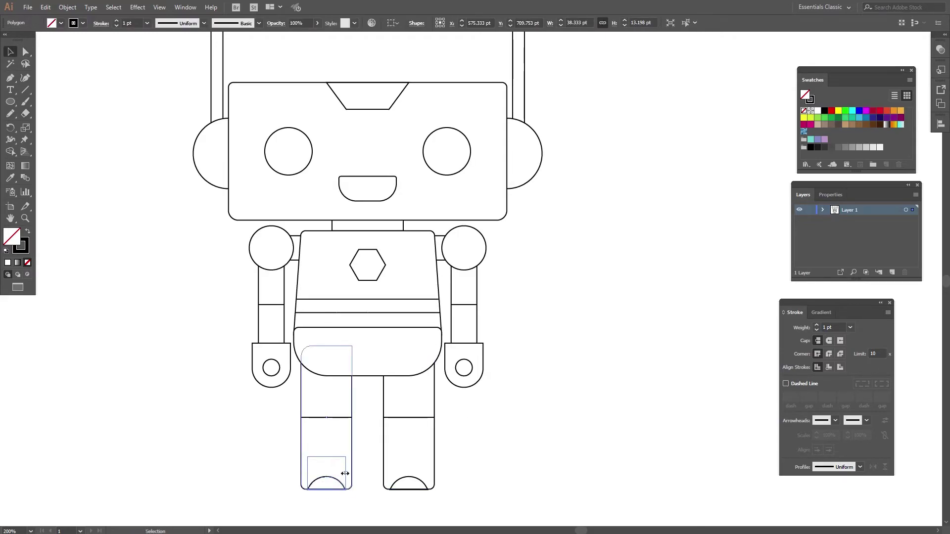
drag(345, 474, 354, 473)
click(409, 483)
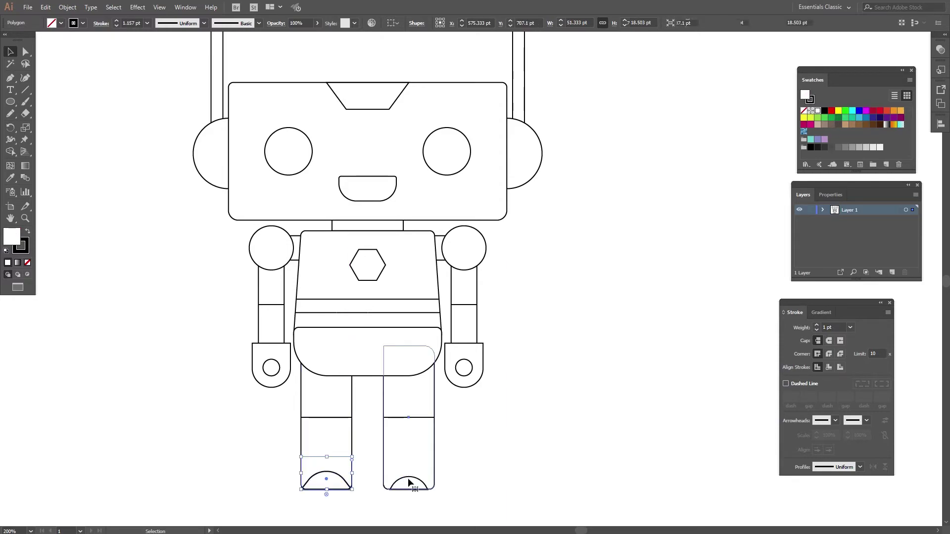
click(410, 484)
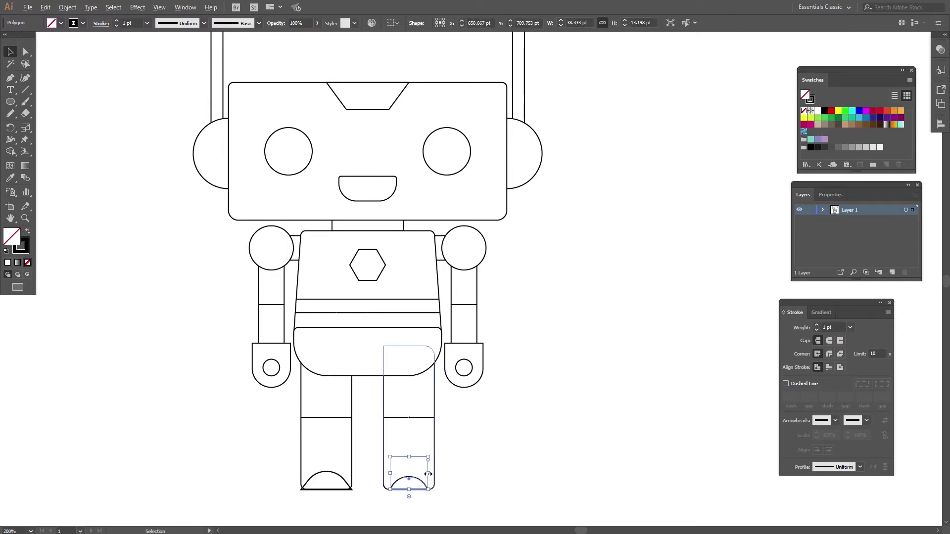
drag(428, 474, 437, 474)
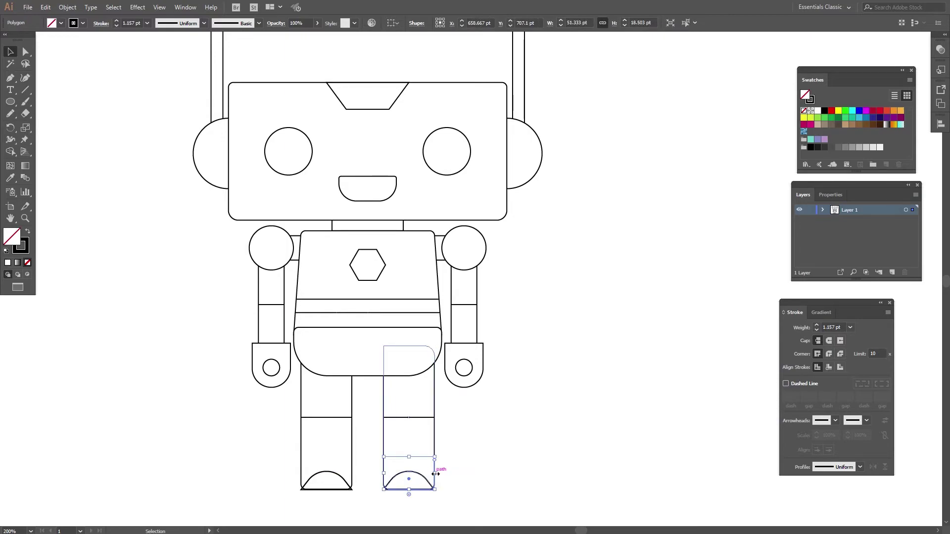
shift+click(326, 472)
drag(366, 468, 366, 460)
click(475, 461)
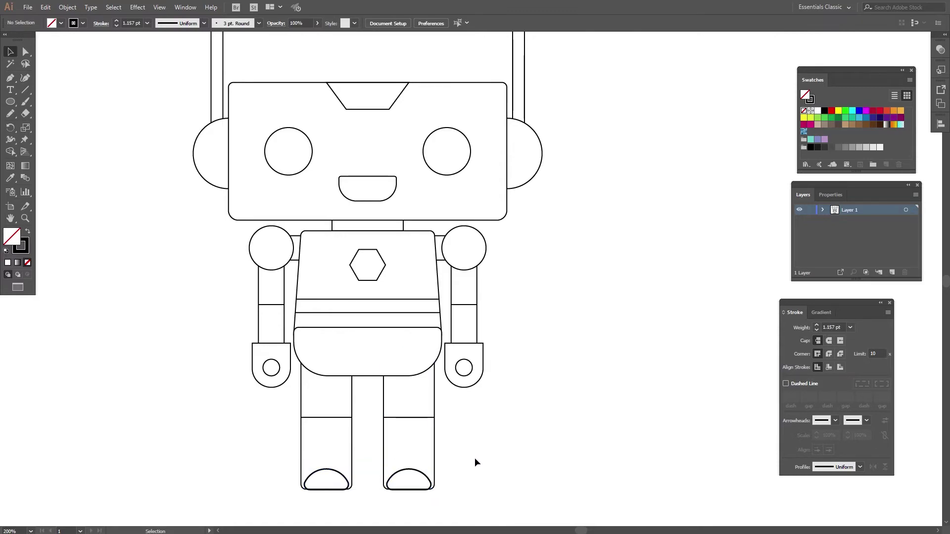
- Select the whole robot and set every outline to a 1 pt stroke weight
click(347, 483)
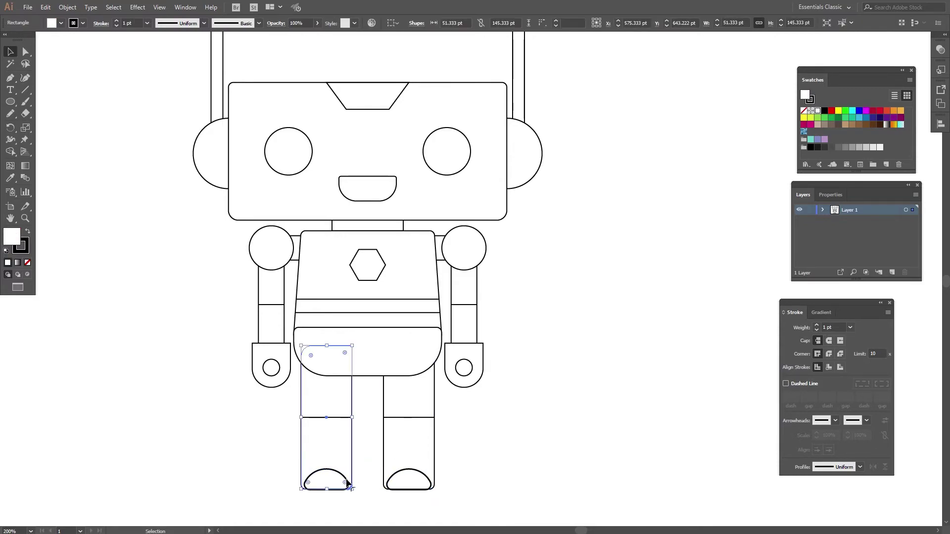
drag(162, 69, 607, 505)
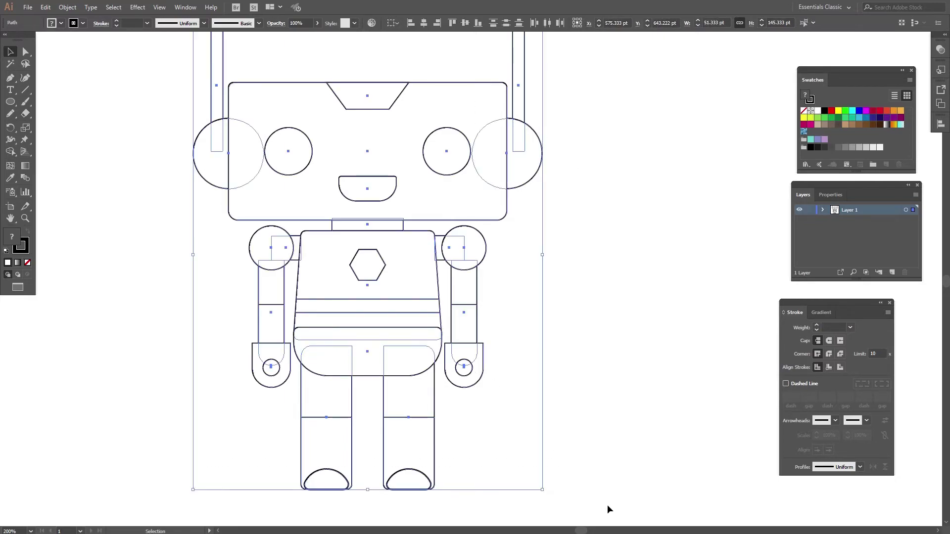
click(850, 328)
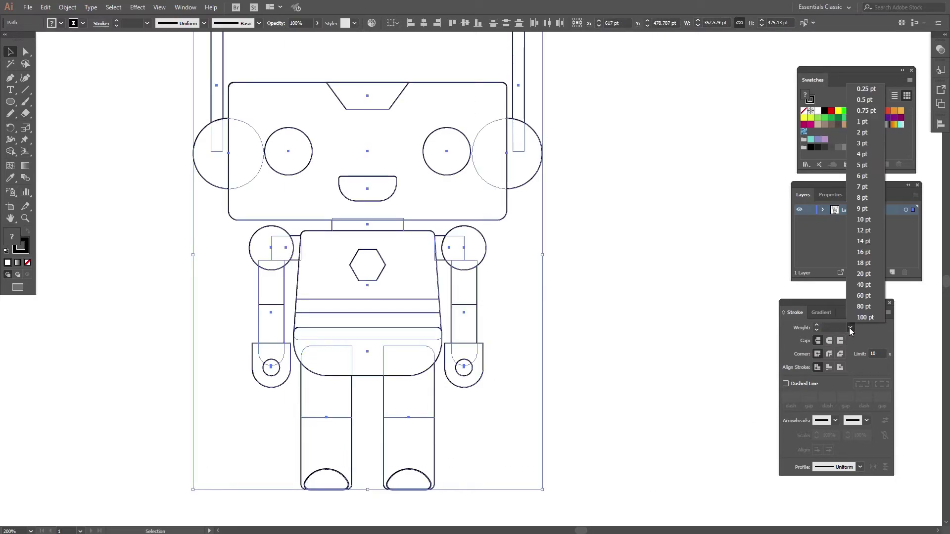
click(859, 122)
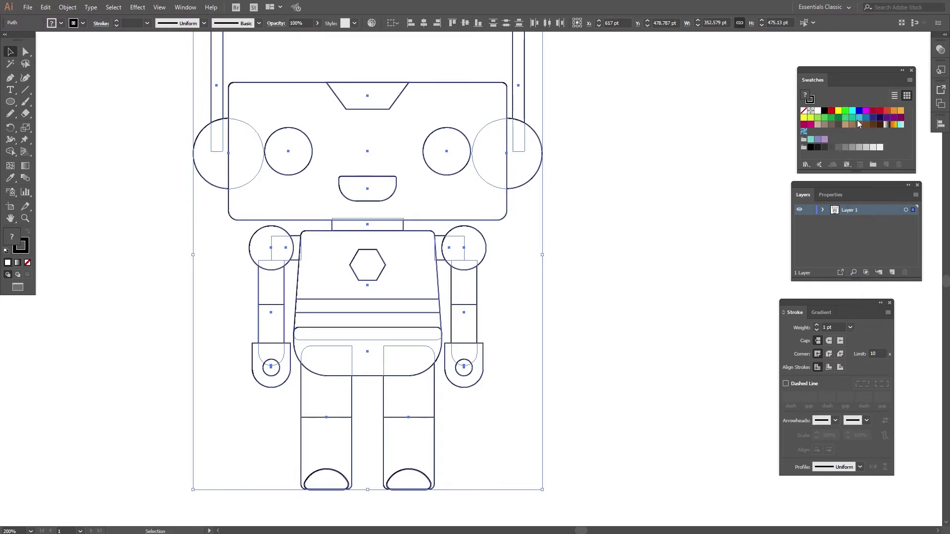
click(666, 281)
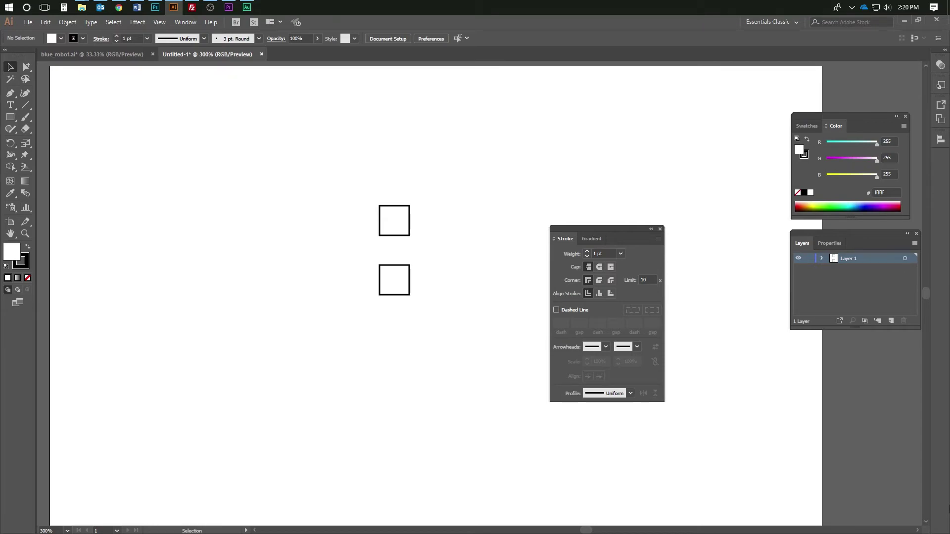
- In Untitled-1, scale up the lower square so its outline thickens to about 4 pt
drag(366, 259, 511, 376)
click(521, 420)
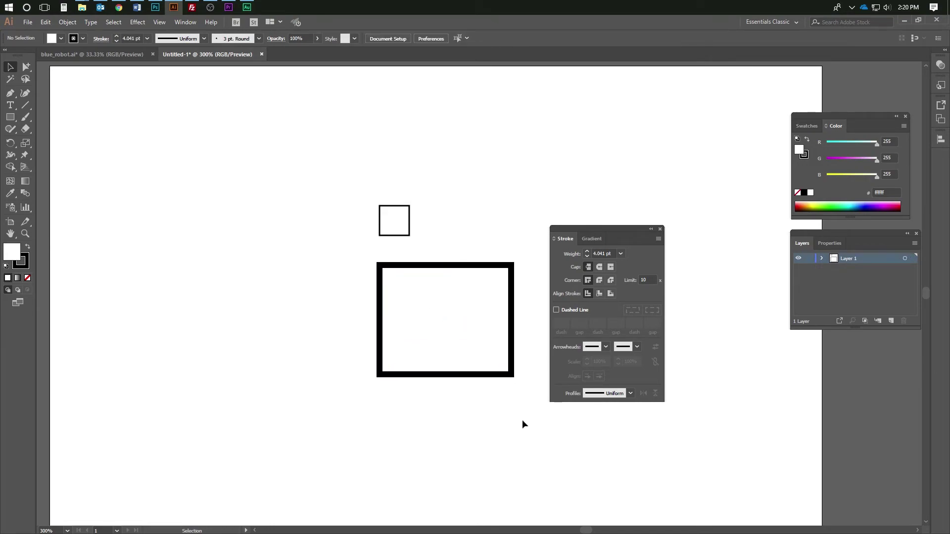
click(485, 379)
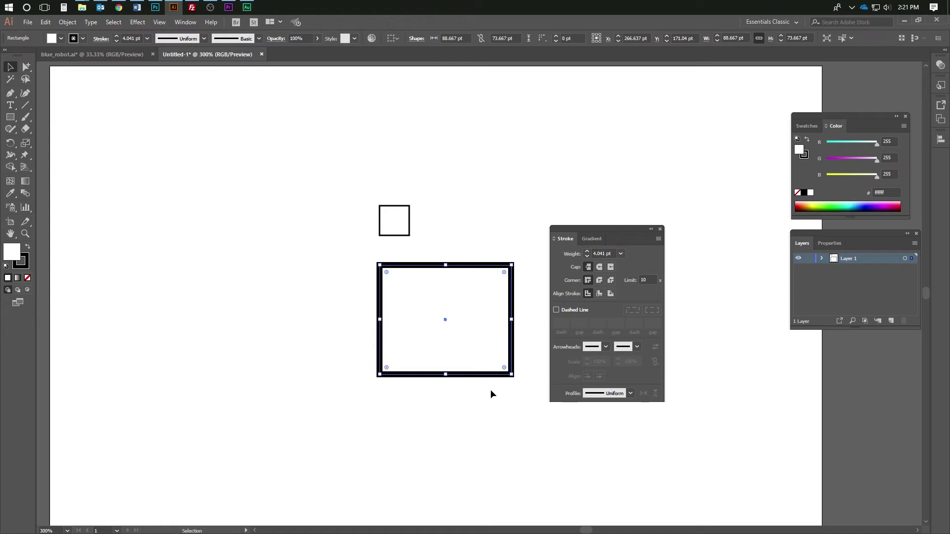
click(491, 390)
- Turn off Scale Strokes & Effects in the Scale tool options
double_click(26, 143)
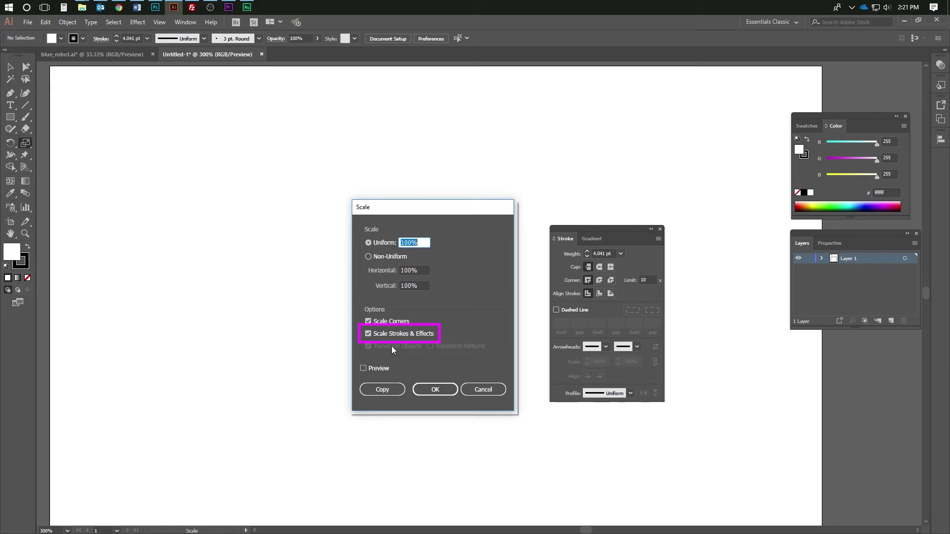
click(396, 334)
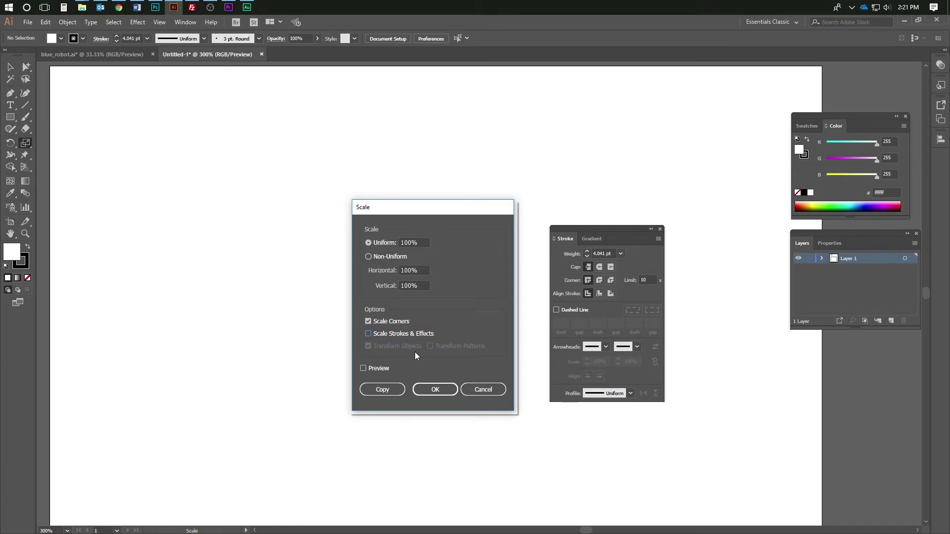
click(434, 389)
key(v)
- Enlarge the small upper square to match the large one, keeping its thin outline
click(402, 237)
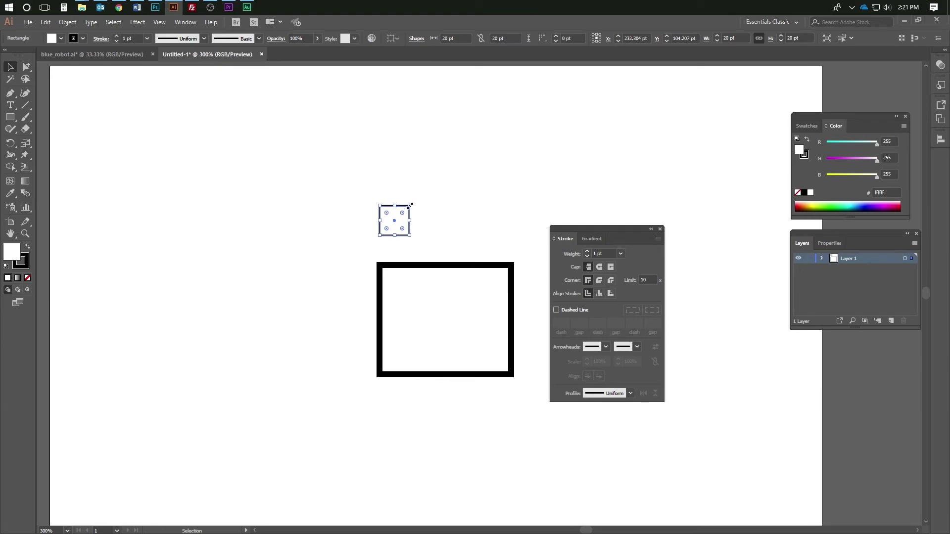
drag(410, 205, 513, 142)
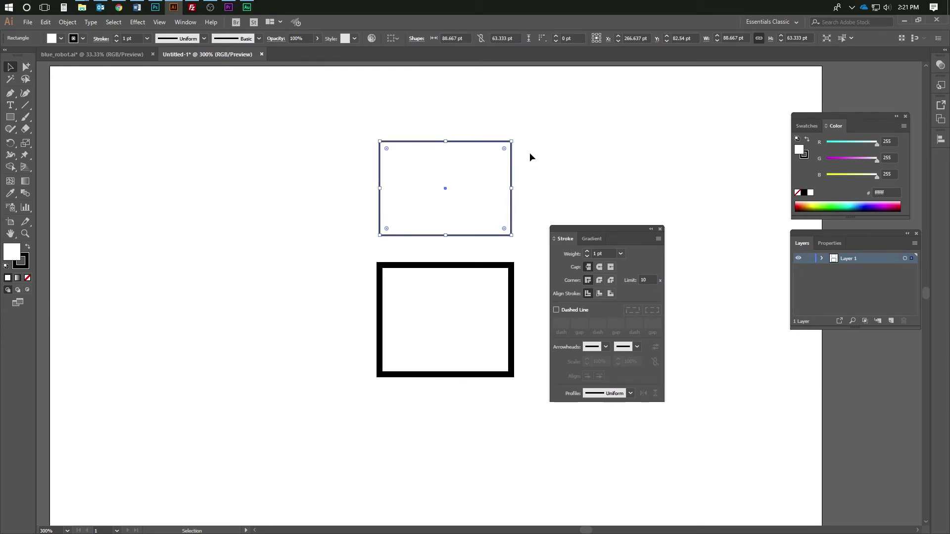
click(529, 152)
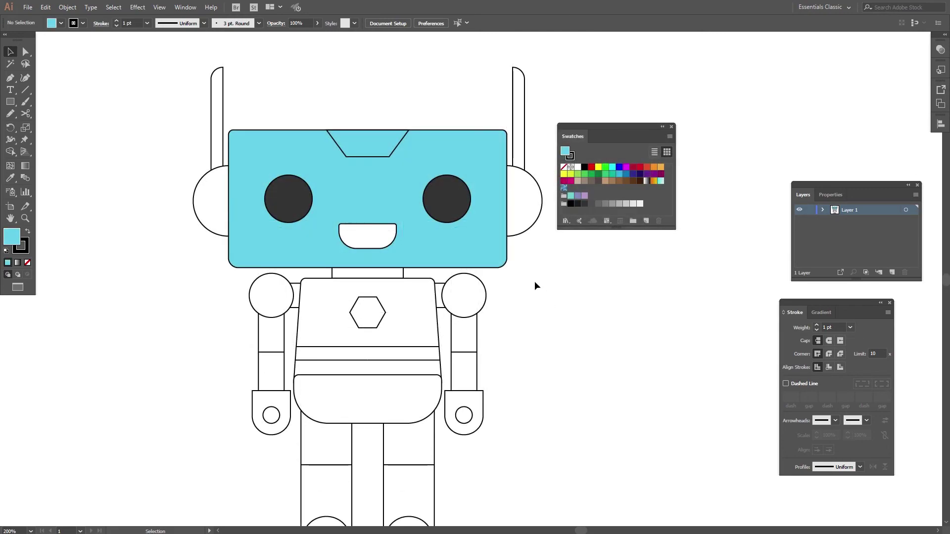
- Select both antennas, then draw a small white highlight circle in the left eye
drag(194, 81, 545, 110)
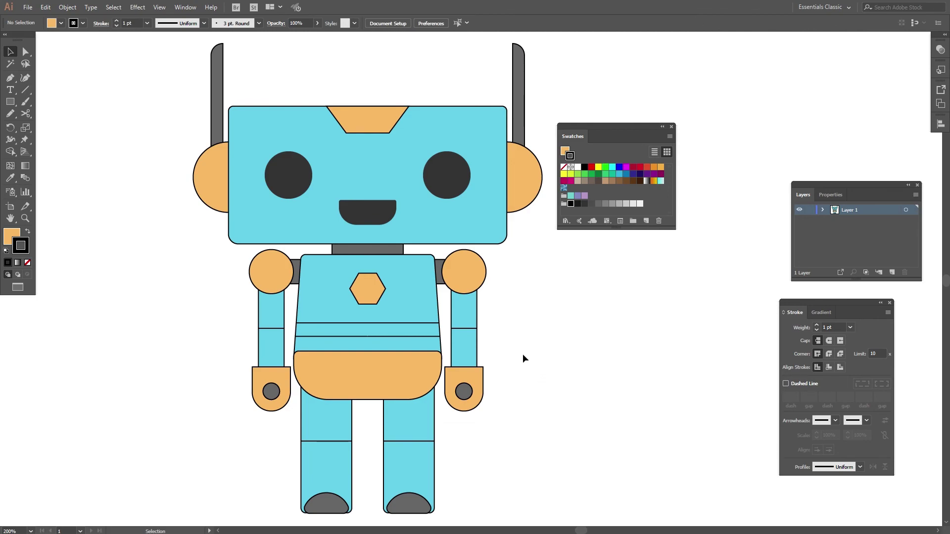
key(l)
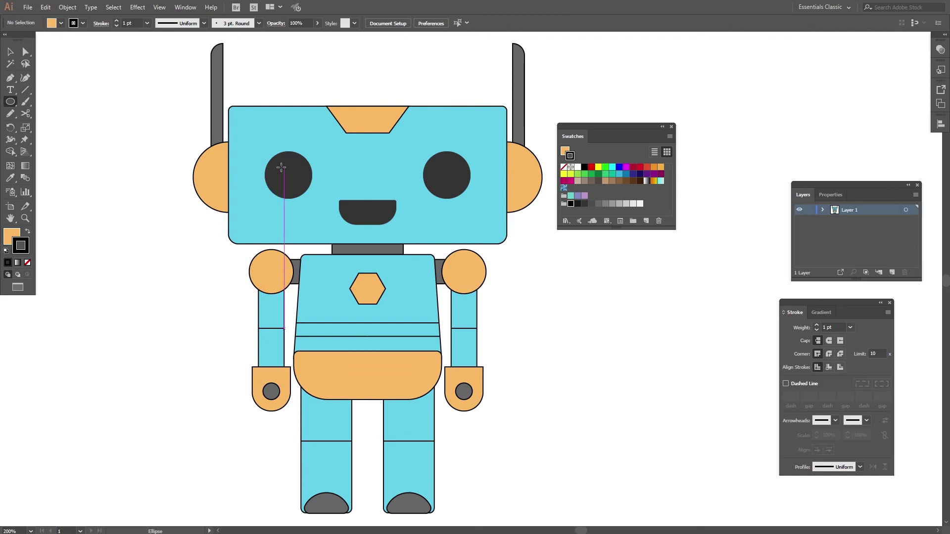
mouse_move(274, 160)
mouse_down()
mouse_move(289, 175)
mouse_move(283, 169)
mouse_up()
- Duplicate the eye highlight and move the copy into the right eye
key(ctrl+c)
key(ctrl+v)
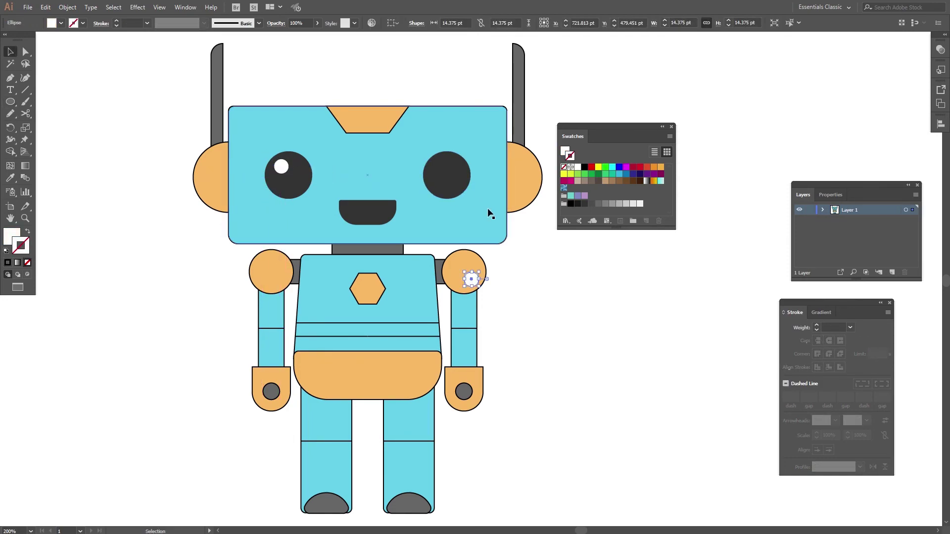
drag(471, 277, 440, 169)
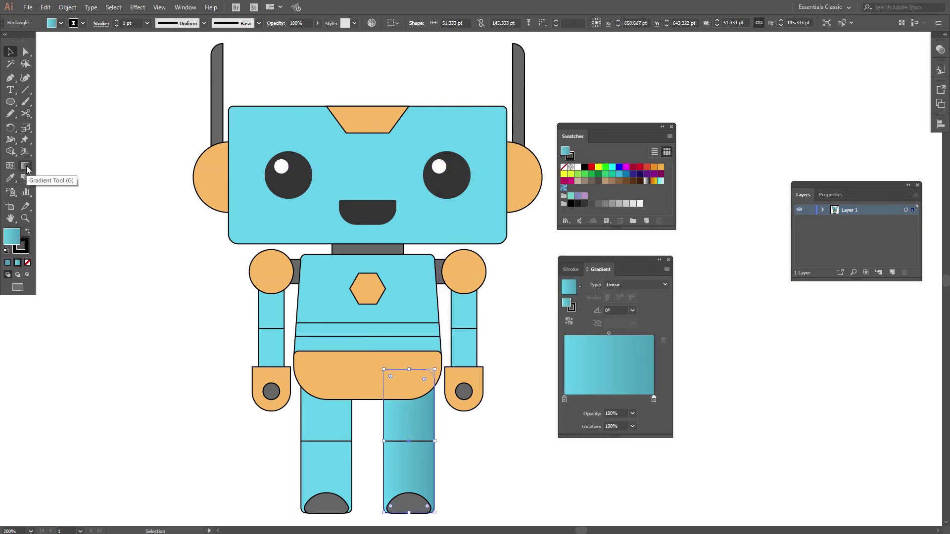
- Run a gradient down the right leg and lighten the orange stop by lowering HSB saturation
click(26, 168)
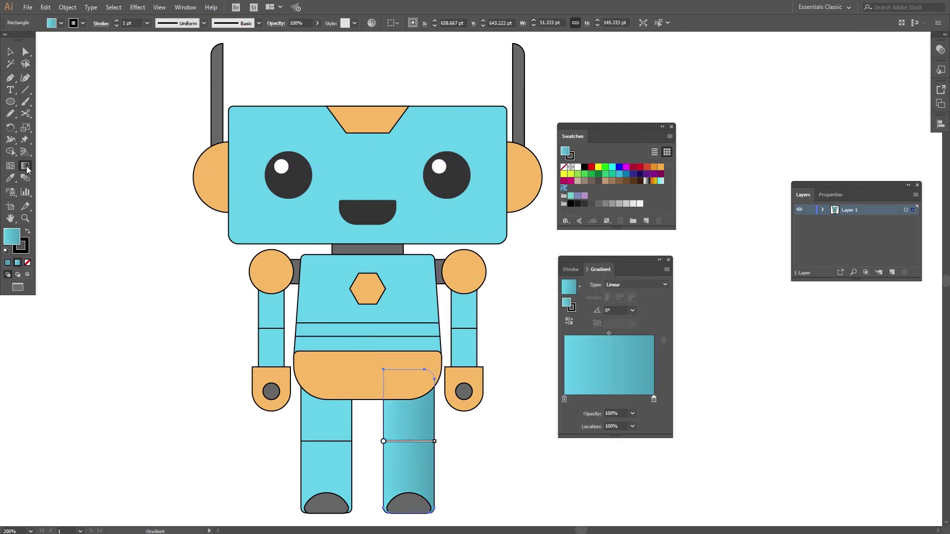
drag(414, 378, 410, 485)
click(681, 434)
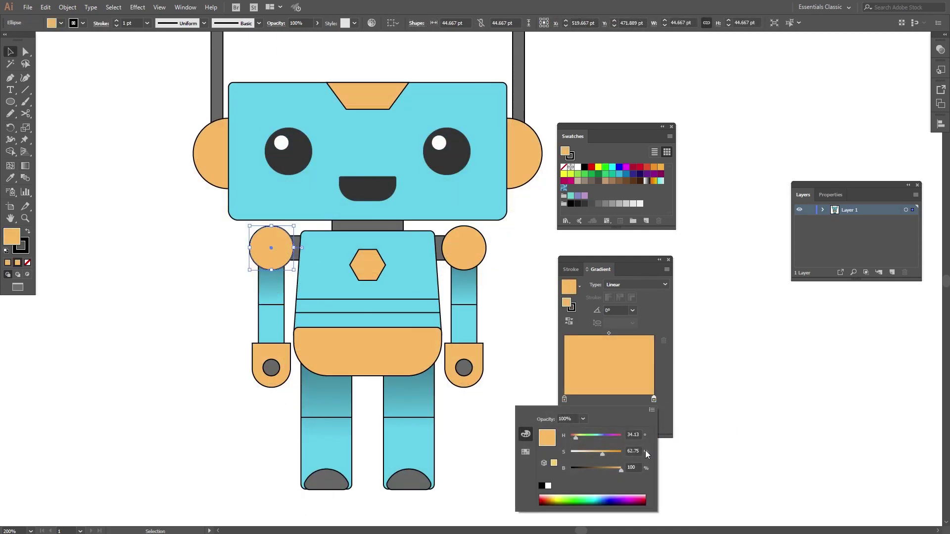
drag(604, 454, 595, 458)
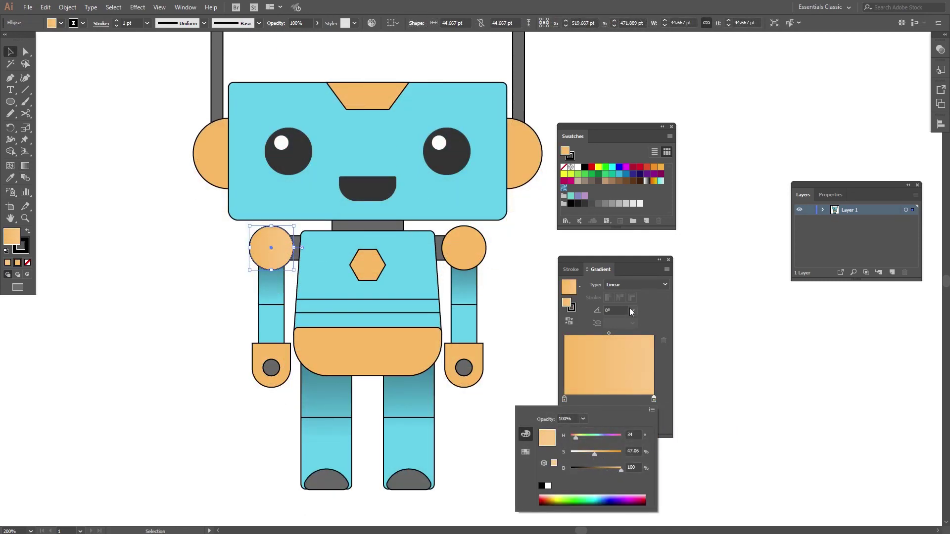
click(632, 286)
- Make the shoulder gradient radial and pull the outer stop toward the centre
click(636, 284)
click(634, 306)
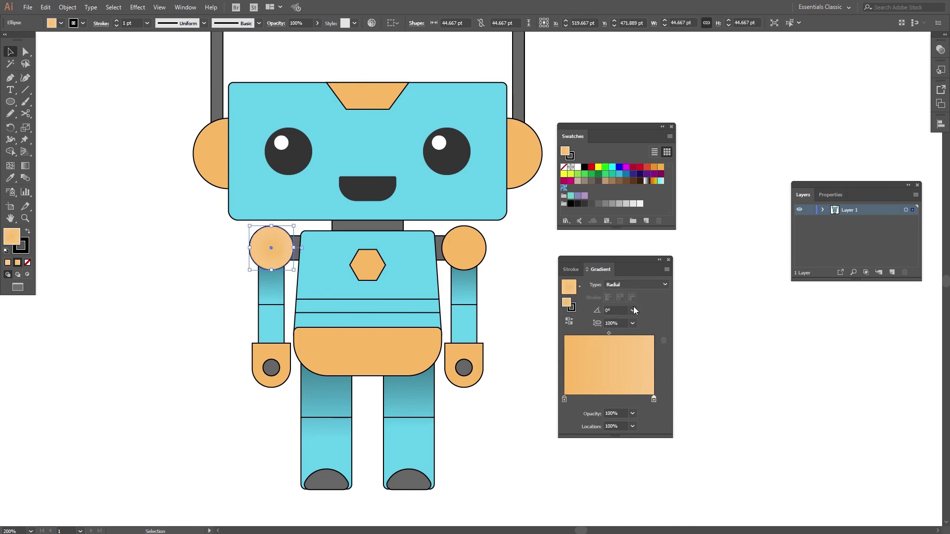
drag(654, 399, 621, 401)
- Select the whole head and set its stroke to None to remove the outlines
click(533, 239)
scroll(527, 266, up, 3)
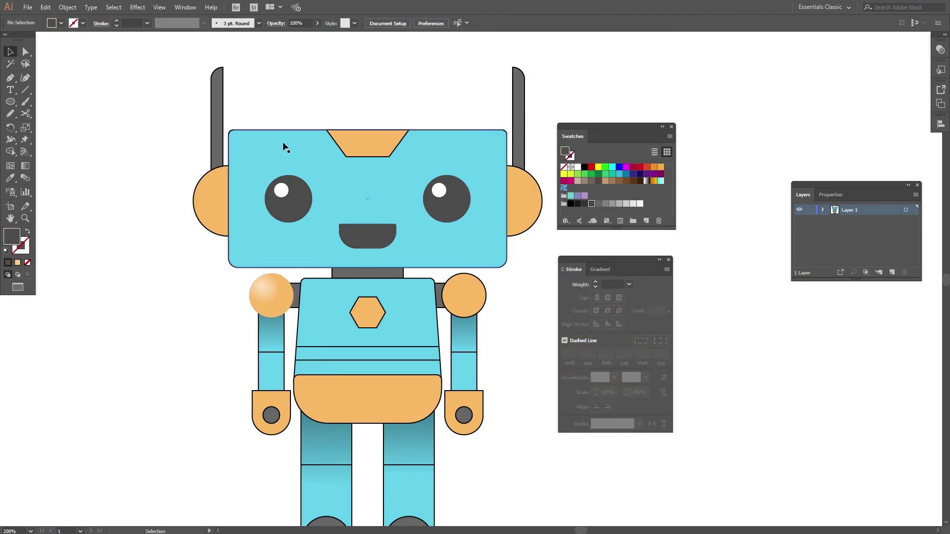
drag(158, 99, 542, 245)
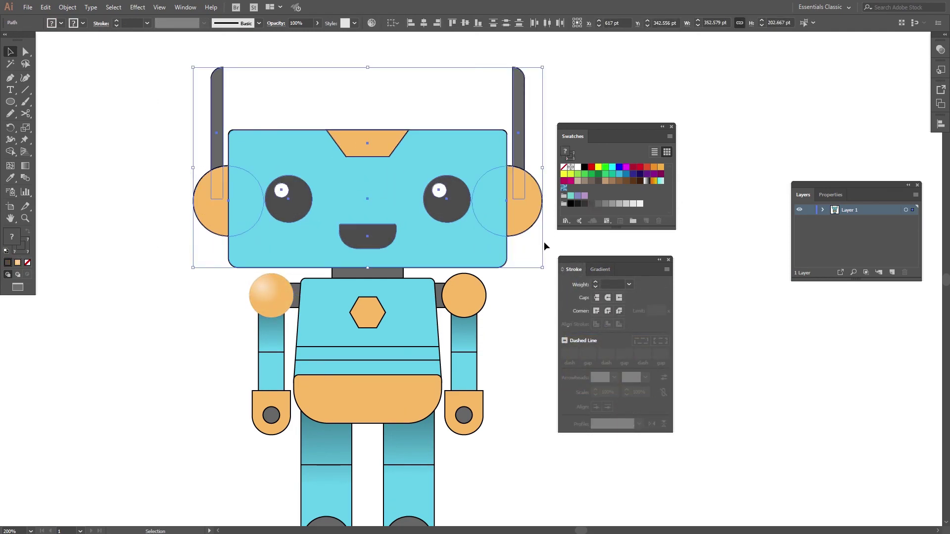
click(564, 168)
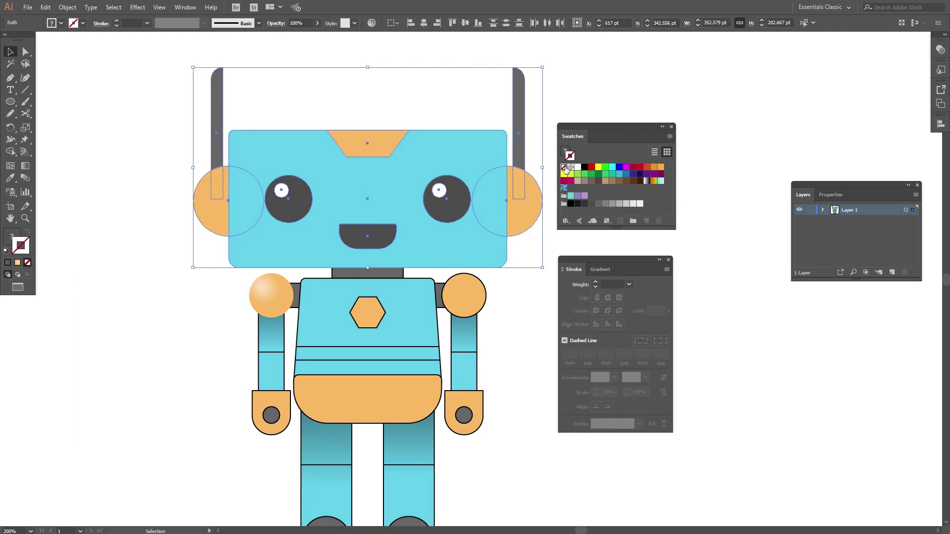